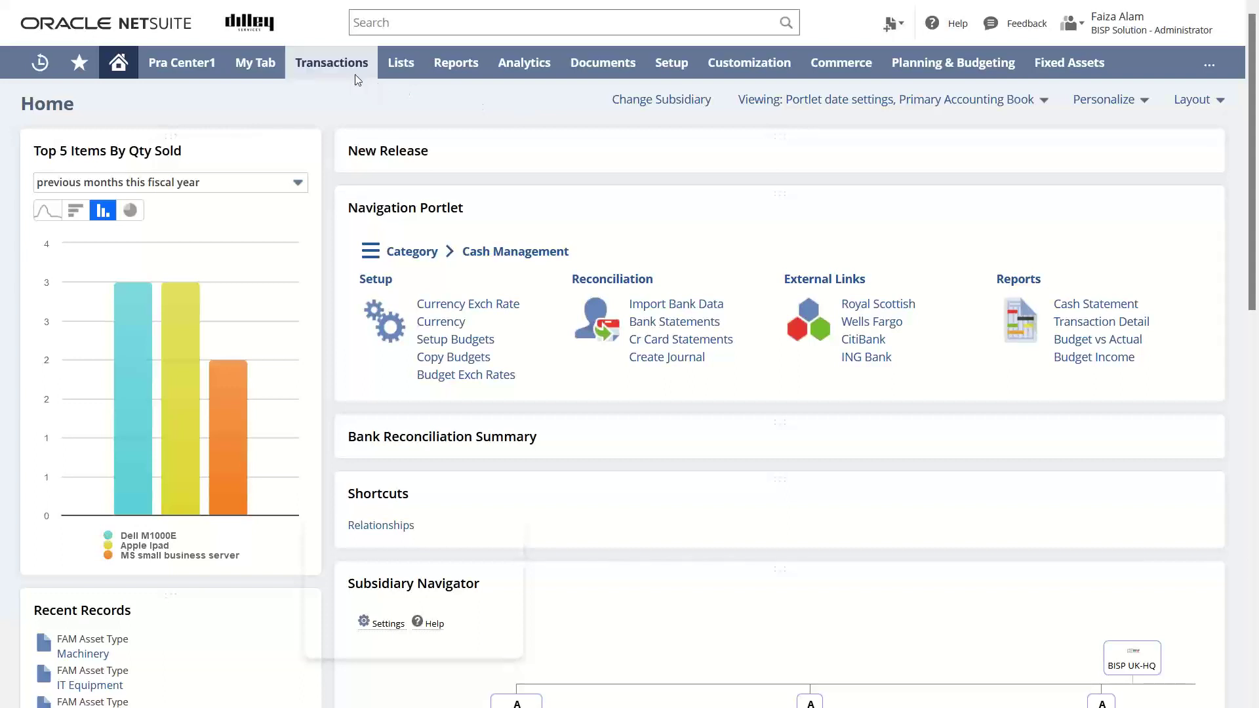
# Start a new fixed asset depreciation method from the depreciation methods list and view its depreciation period options
pyautogui.moveTo(1071, 80)
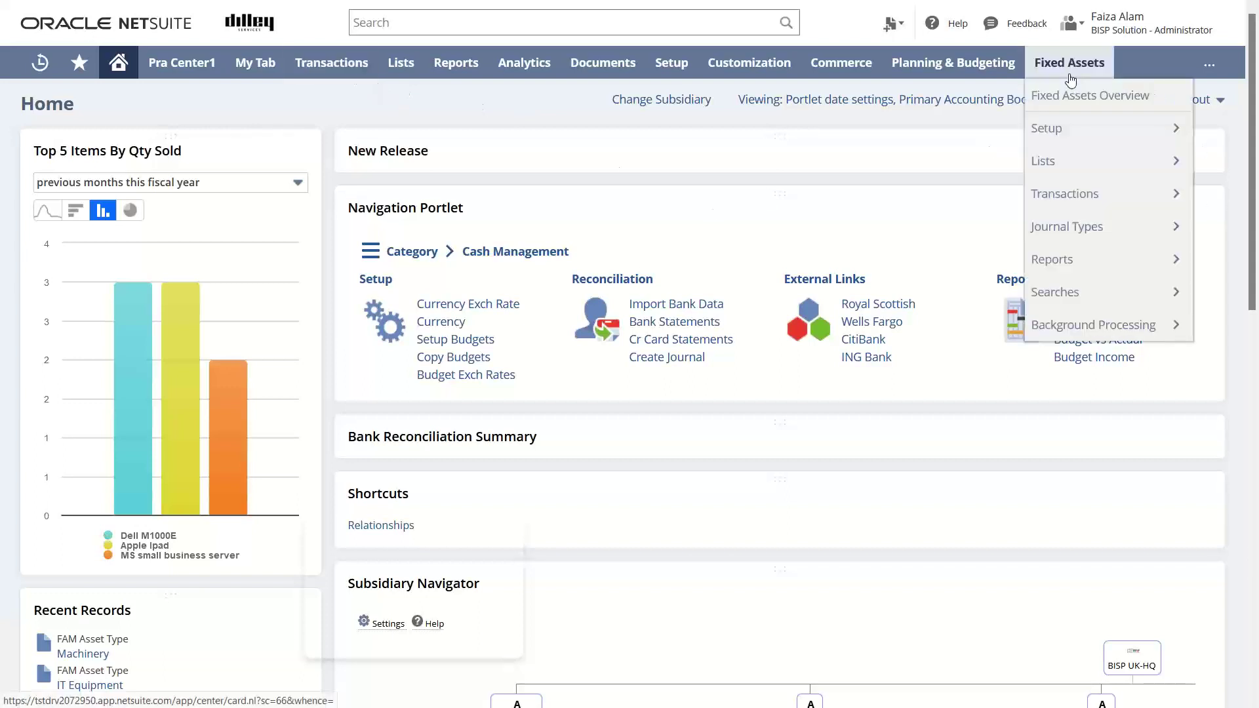
pyautogui.moveTo(1077, 136)
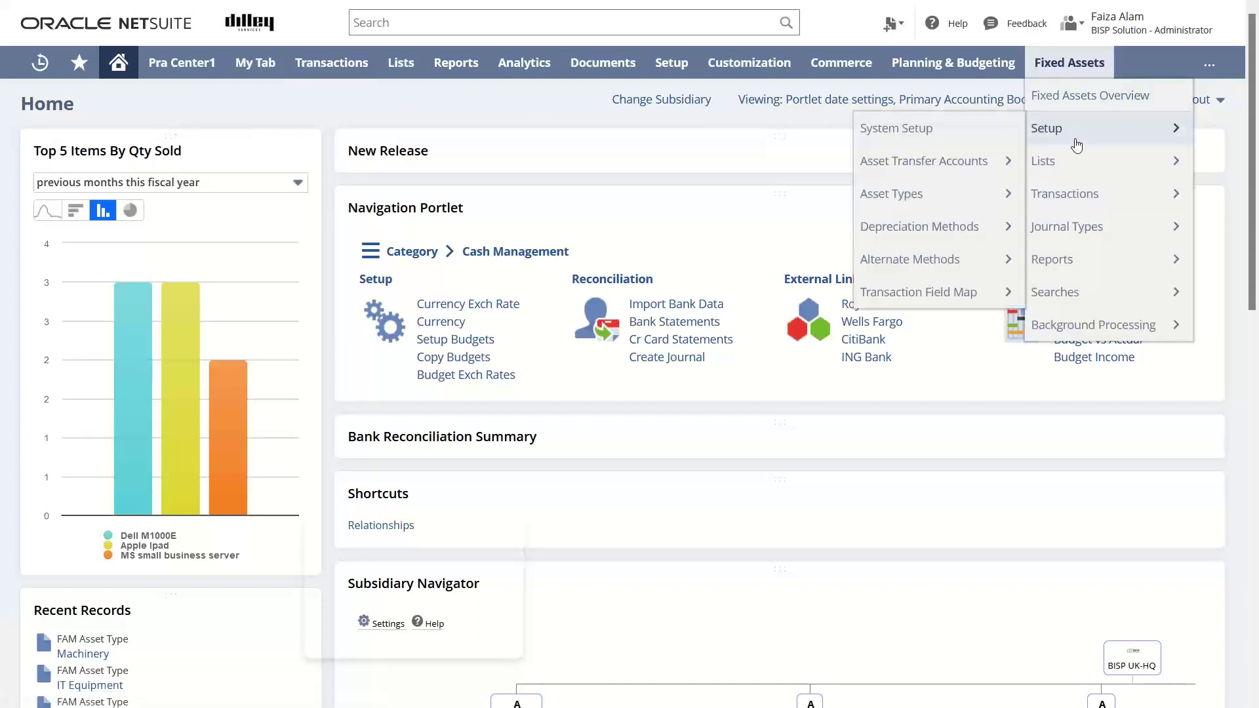
pyautogui.moveTo(947, 227)
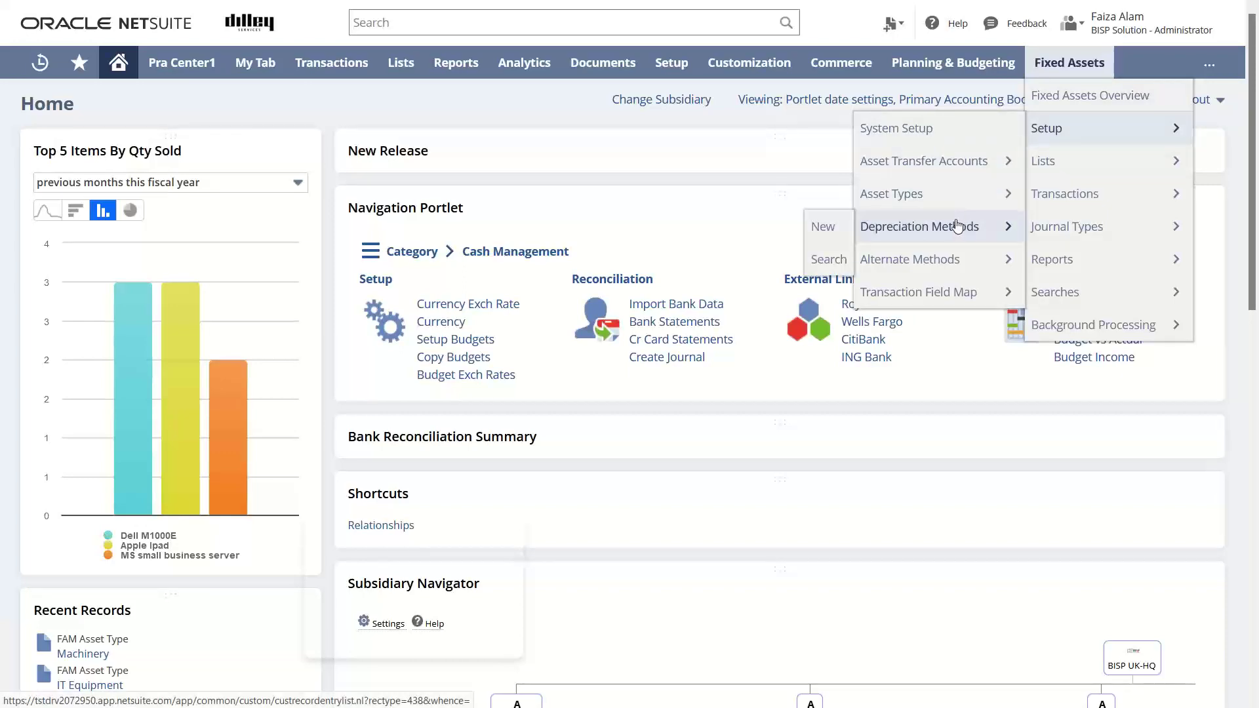
pyautogui.click(939, 228)
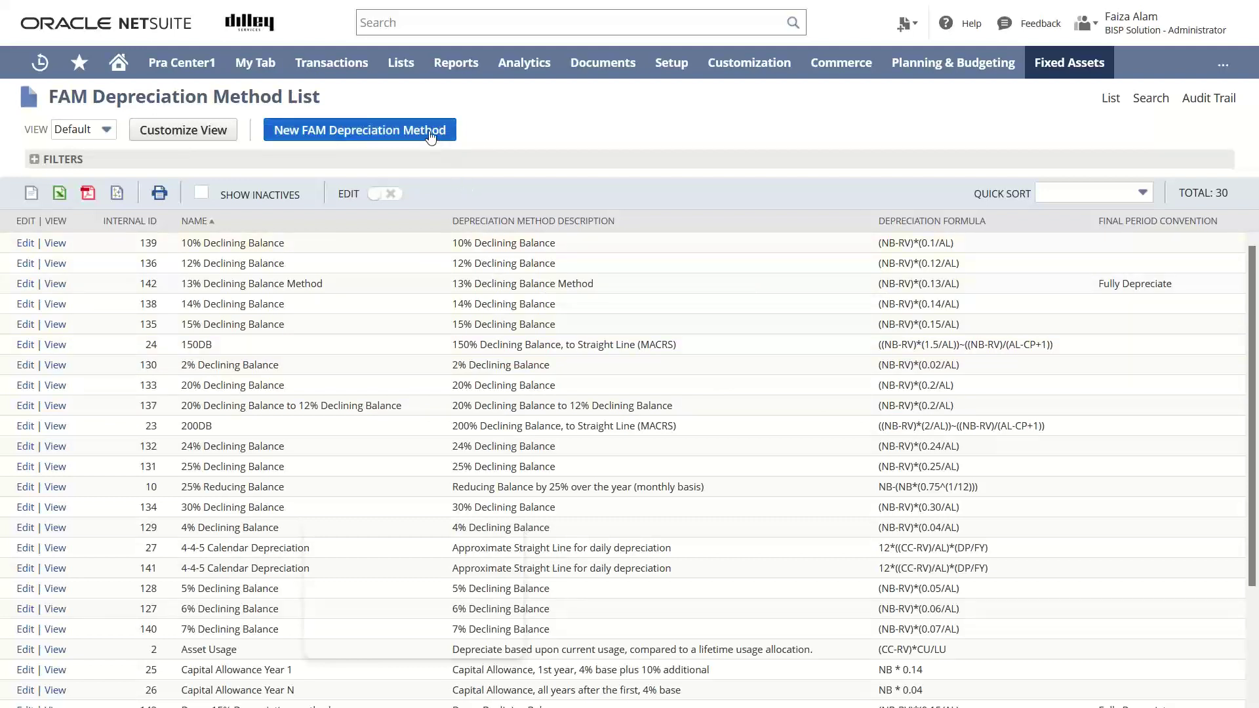
pyautogui.click(399, 126)
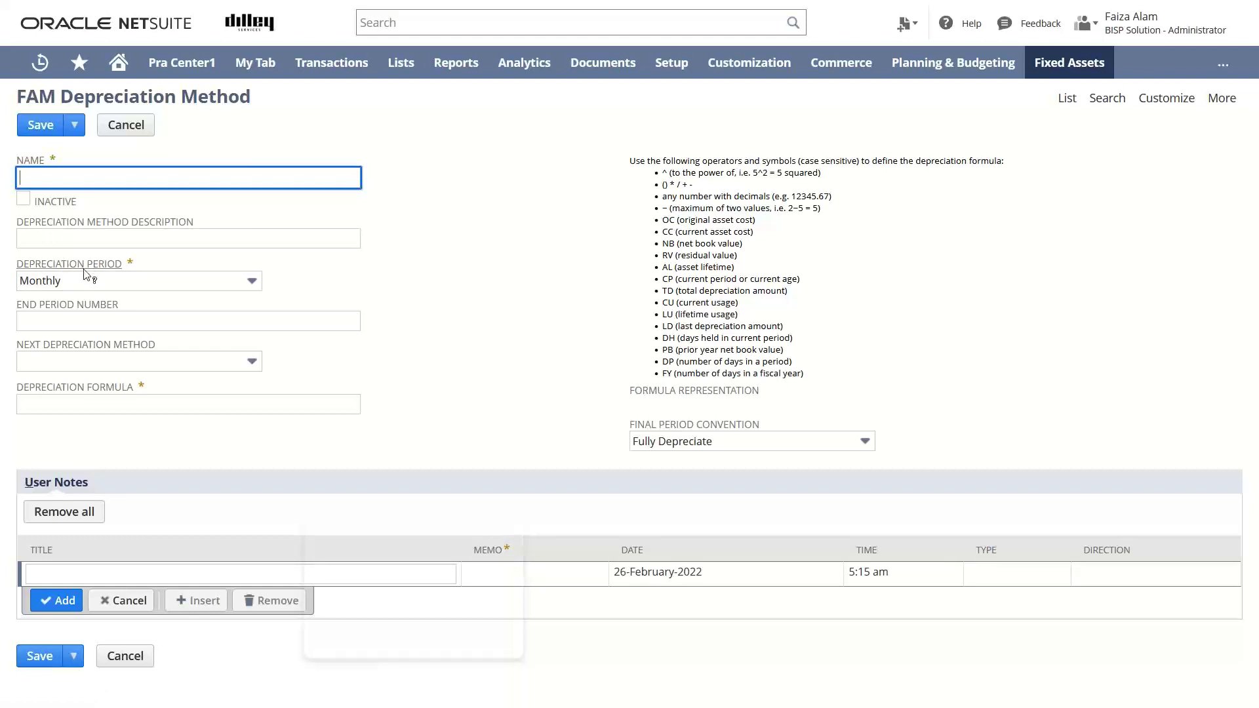
pyautogui.click(253, 283)
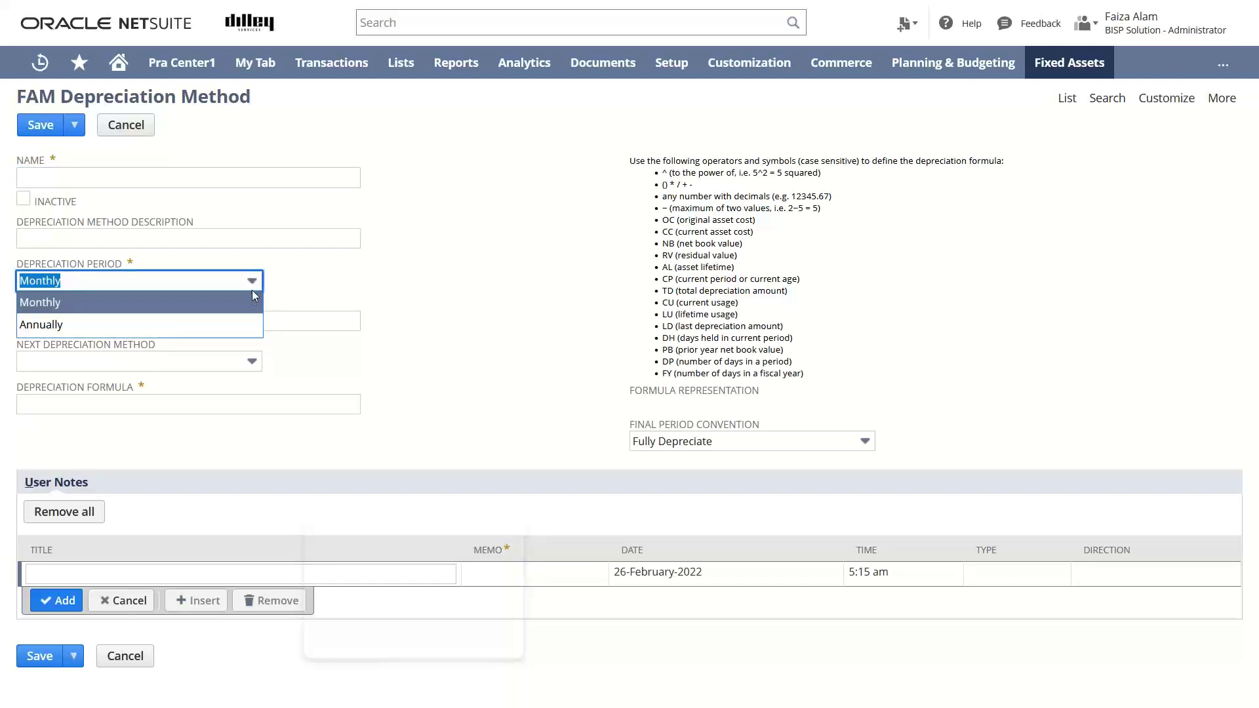
pyautogui.click(255, 286)
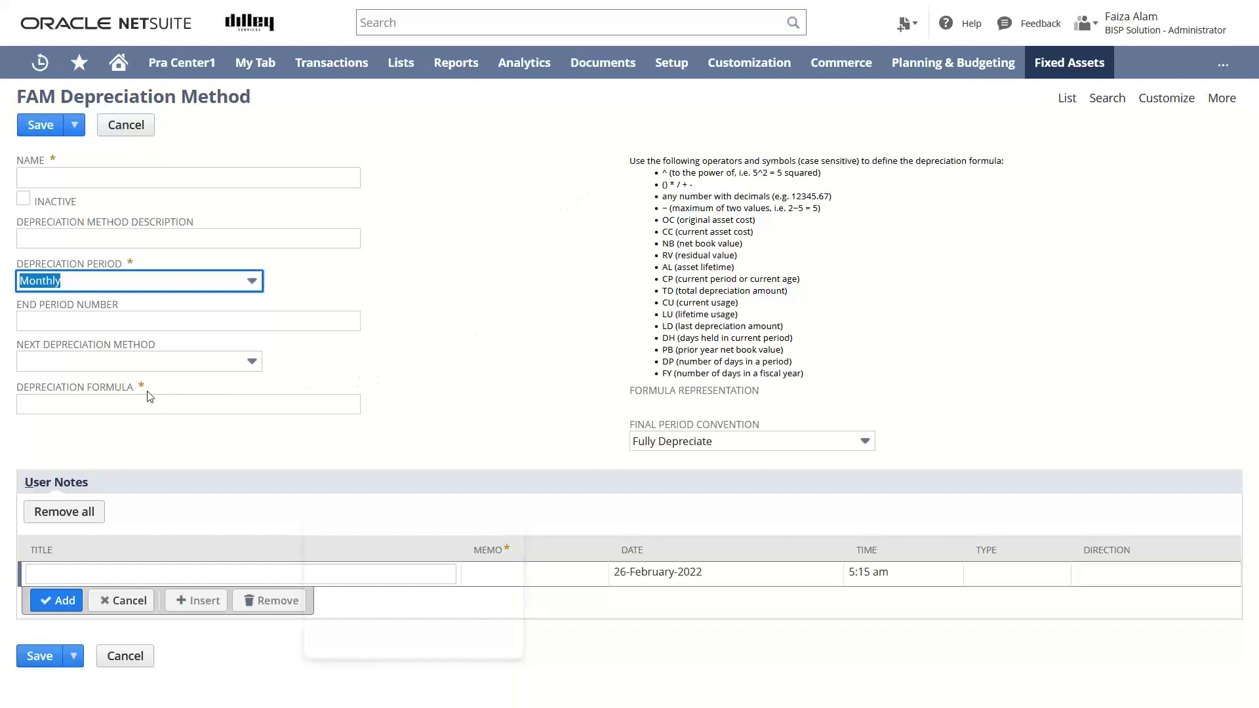
# Enter (NB-RV)/AL as the depreciation formula of the new depreciation method
pyautogui.click(31, 409)
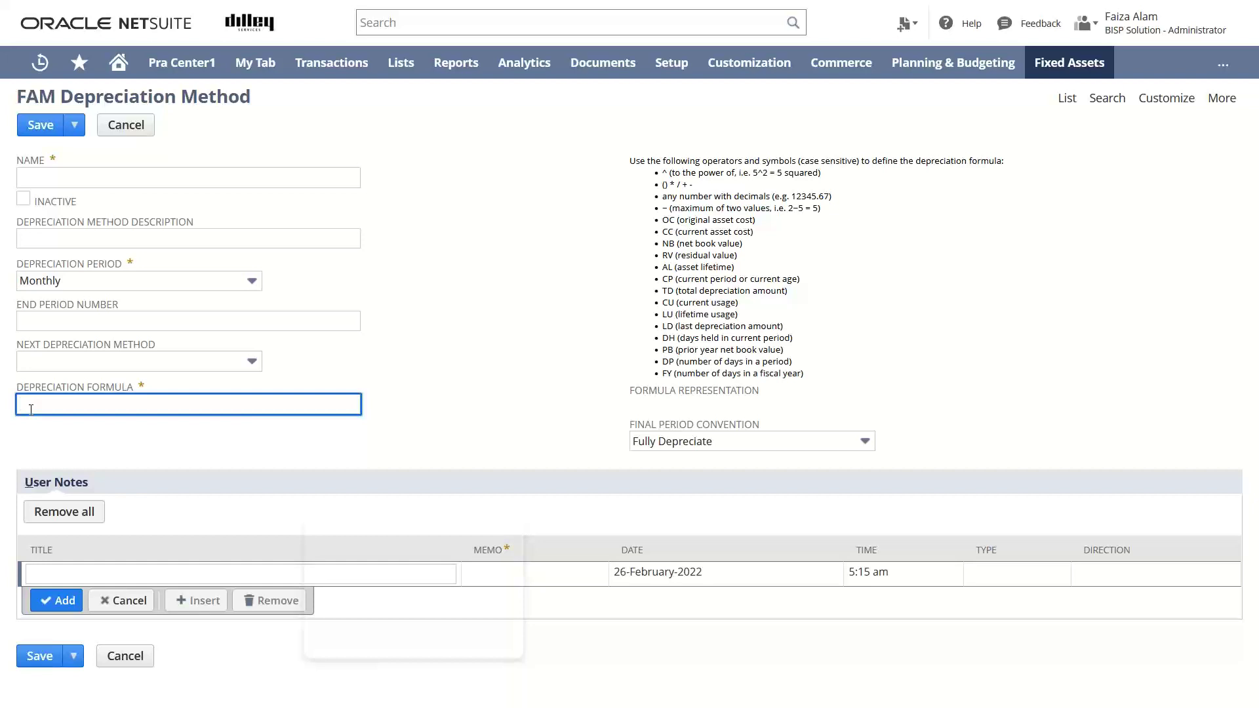
pyautogui.write('(')
pyautogui.write('NB')
pyautogui.press('BackSpace')
pyautogui.write('-RV)/AL')
pyautogui.click(609, 397)
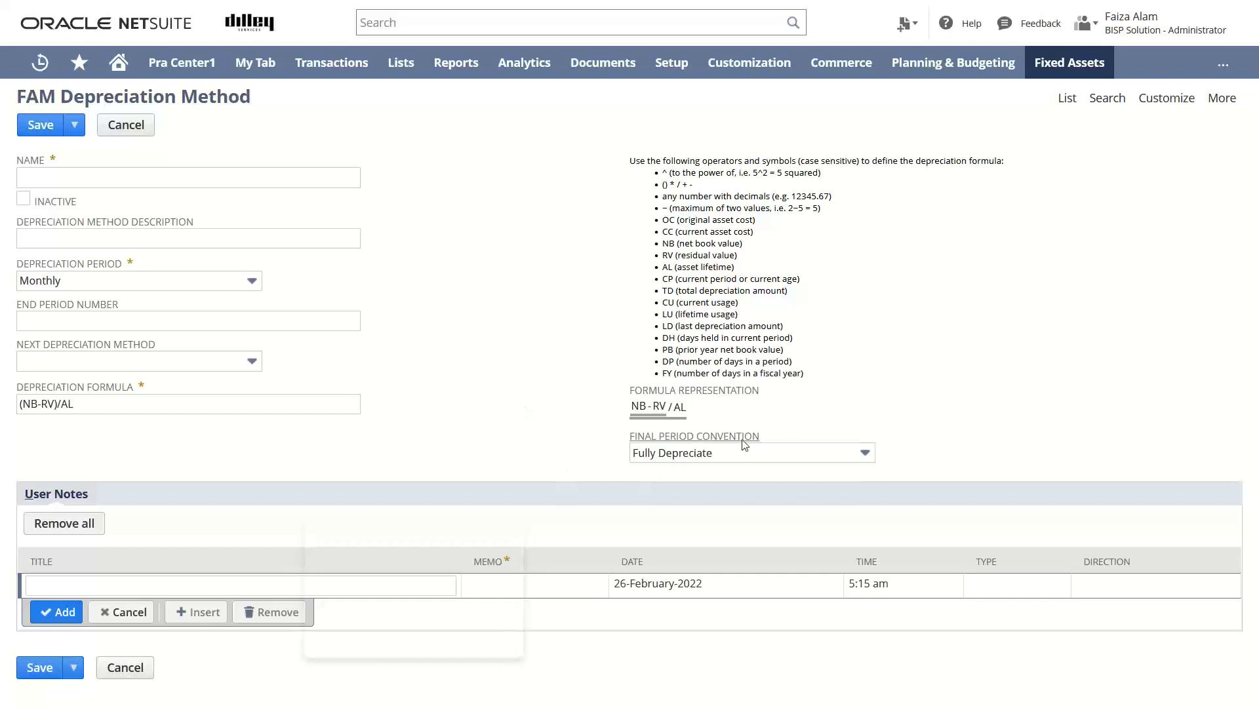
# View the final period convention options and discard the new depreciation method without saving
pyautogui.click(862, 453)
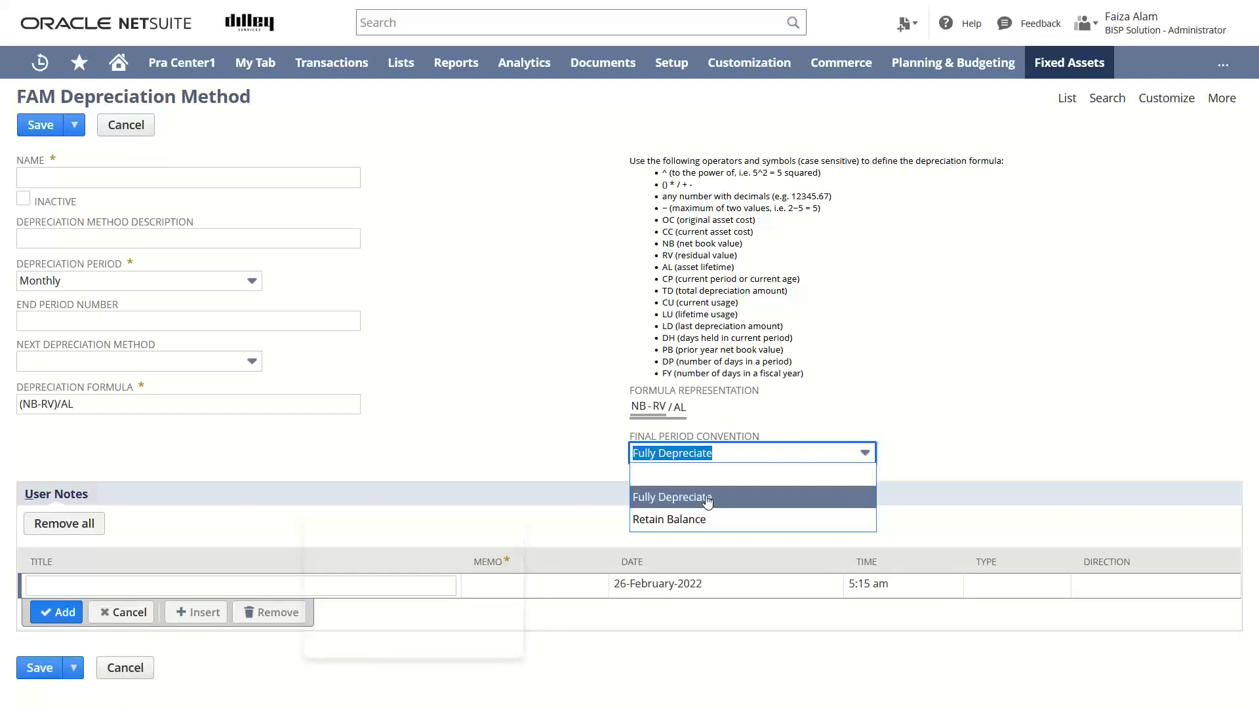
pyautogui.click(631, 460)
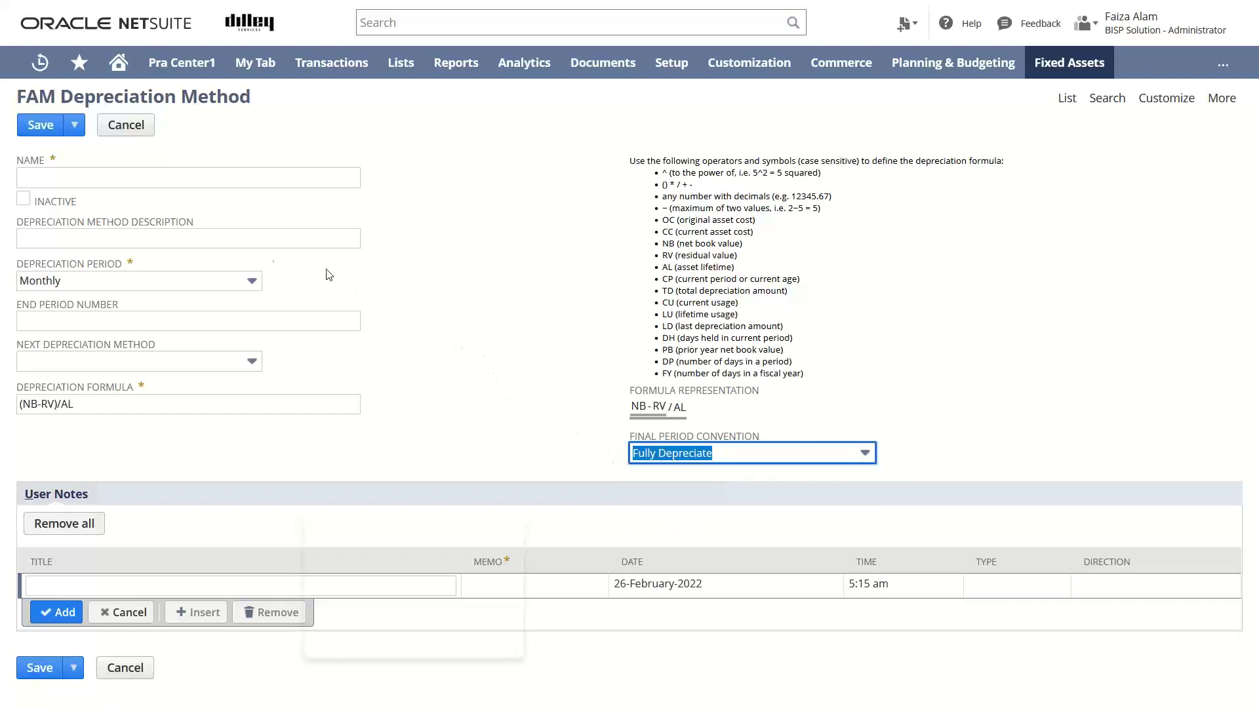
pyautogui.click(137, 124)
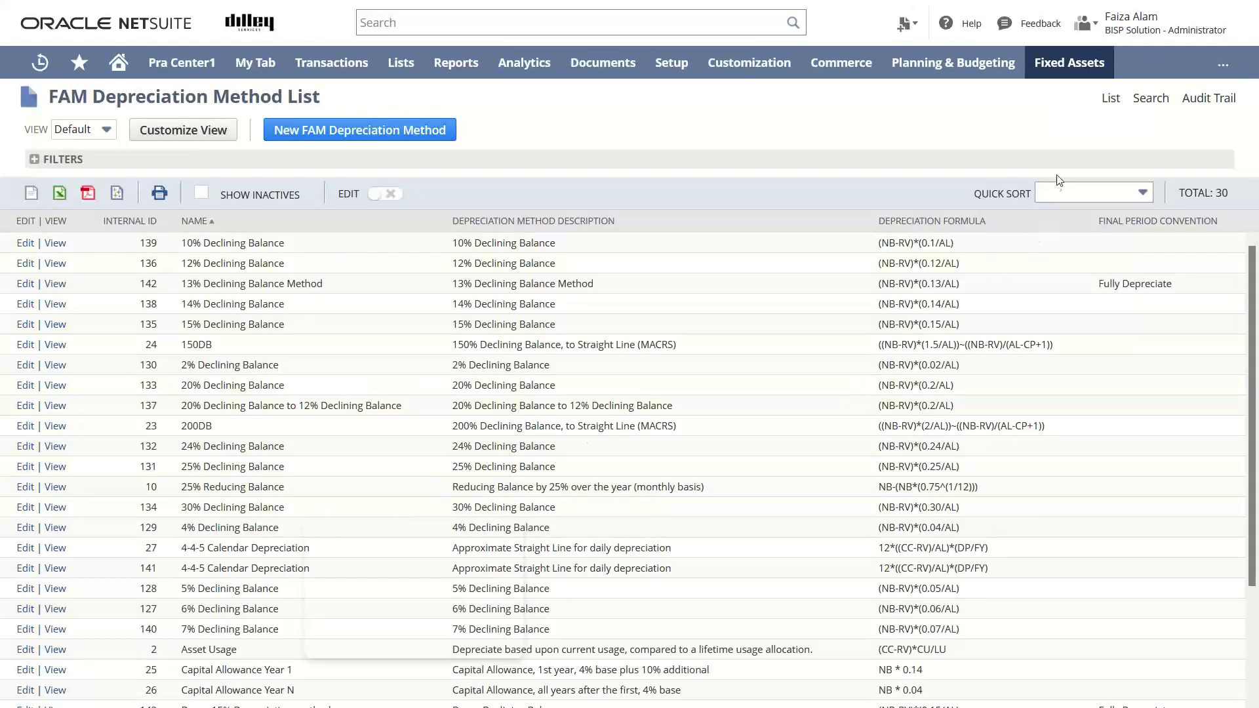
# Open the fixed asset alternate methods list and start a new alternate method record
pyautogui.moveTo(1057, 69)
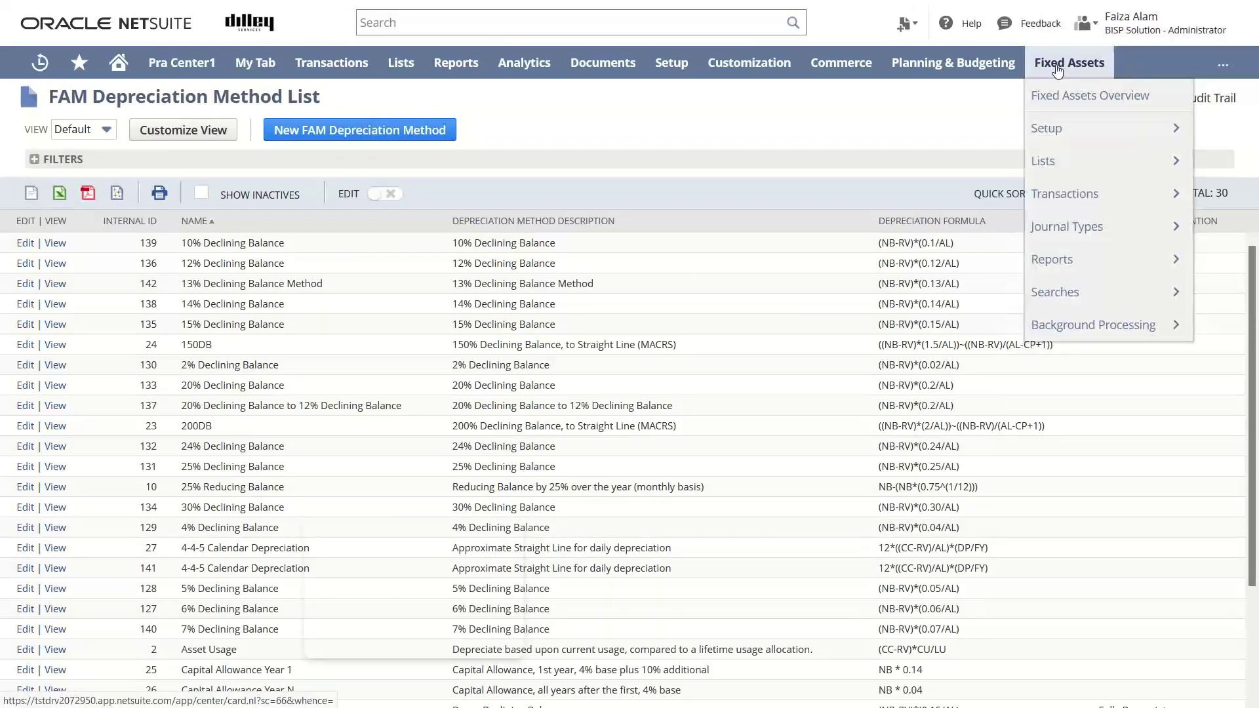
pyautogui.moveTo(1050, 129)
pyautogui.moveTo(967, 230)
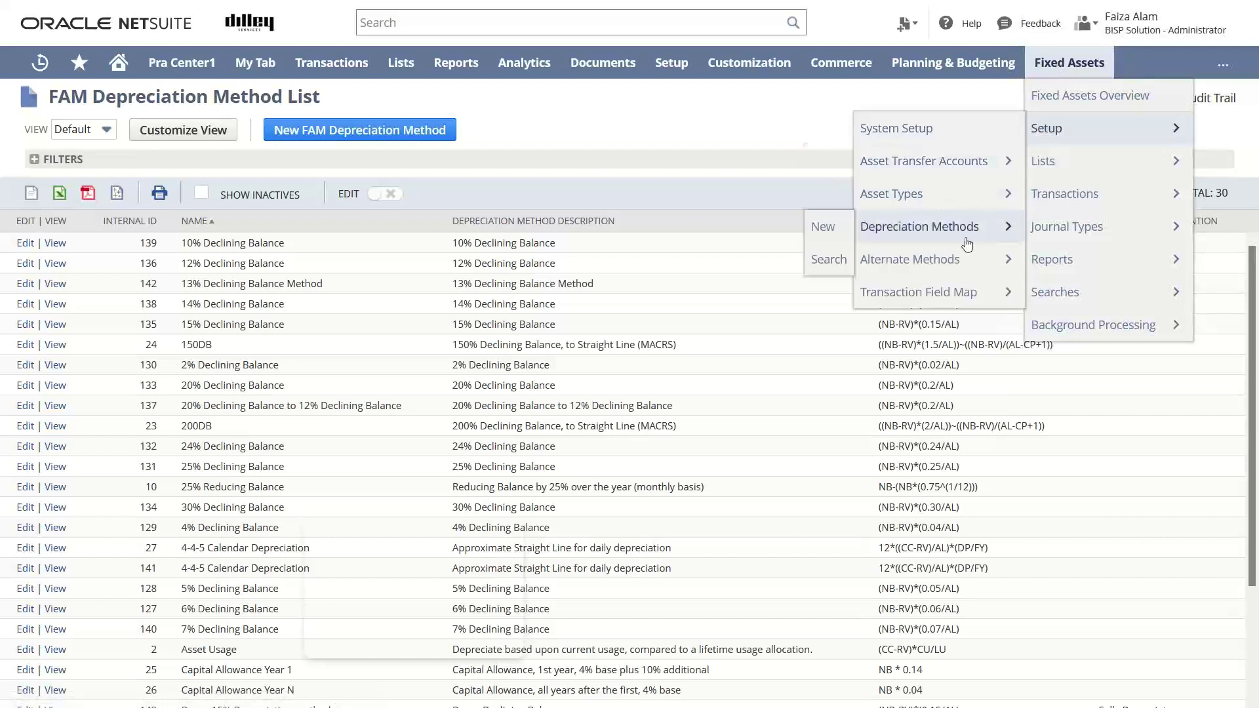
pyautogui.moveTo(964, 261)
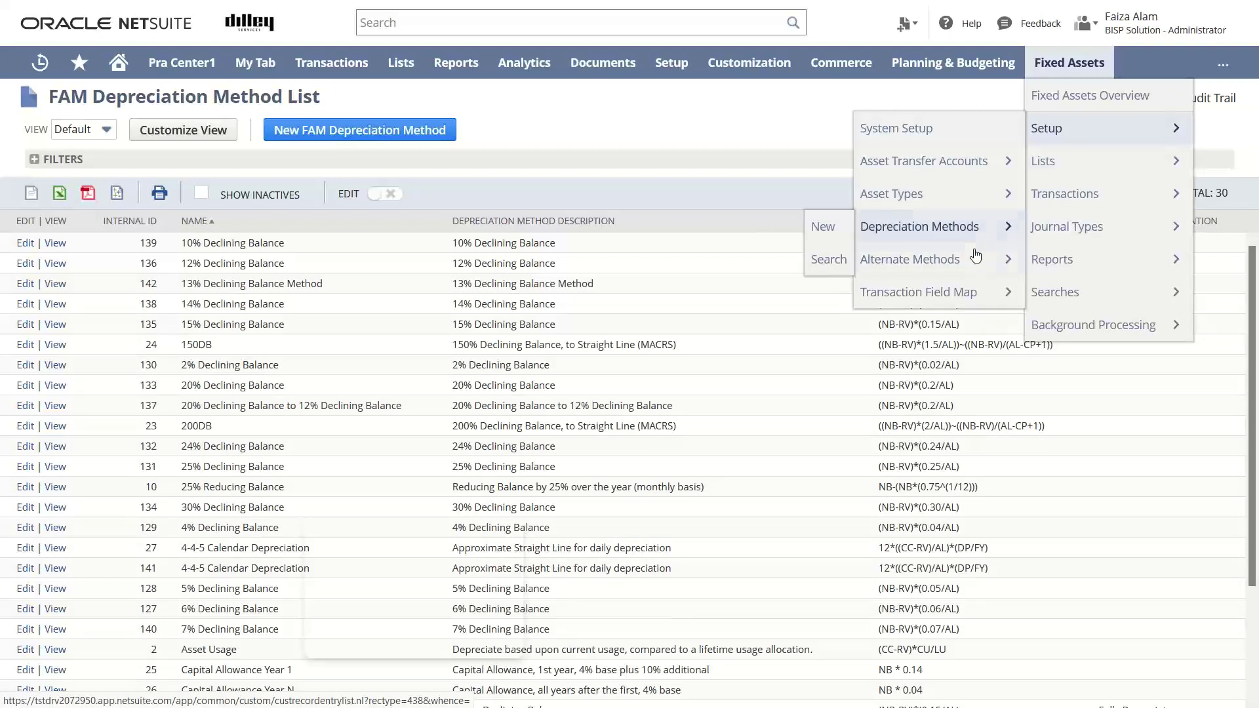
pyautogui.moveTo(971, 263)
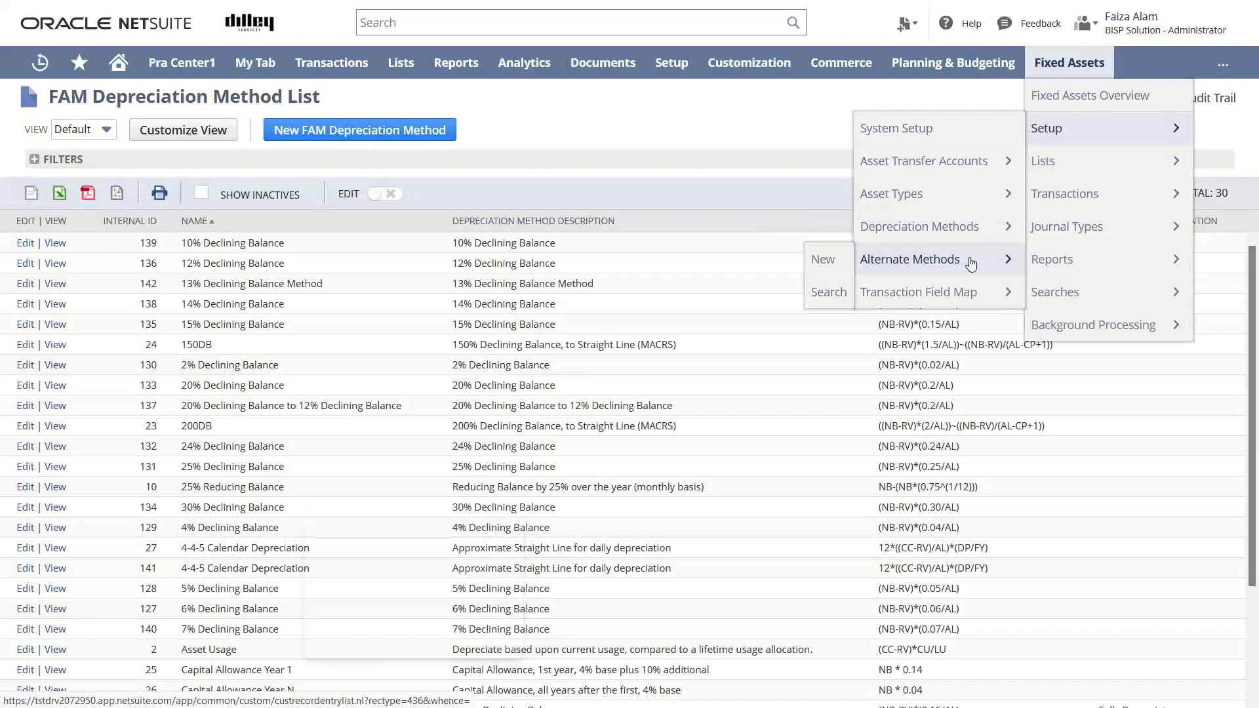
pyautogui.click(971, 261)
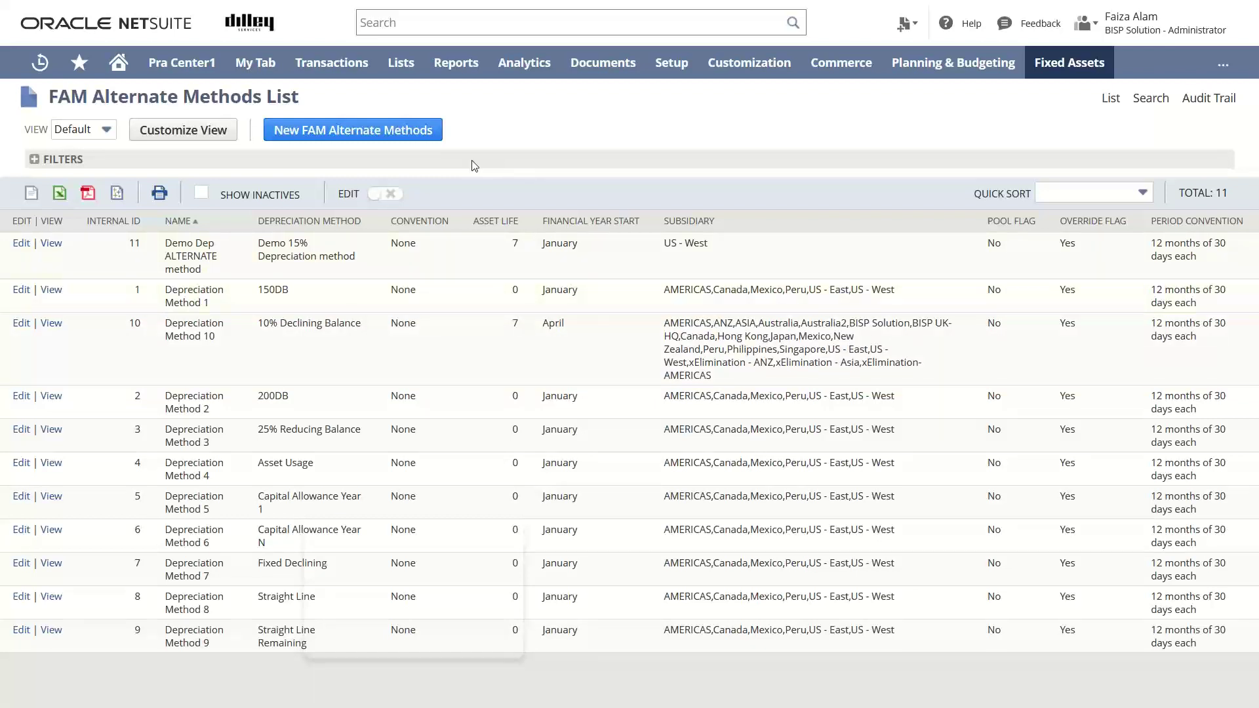
pyautogui.click(406, 131)
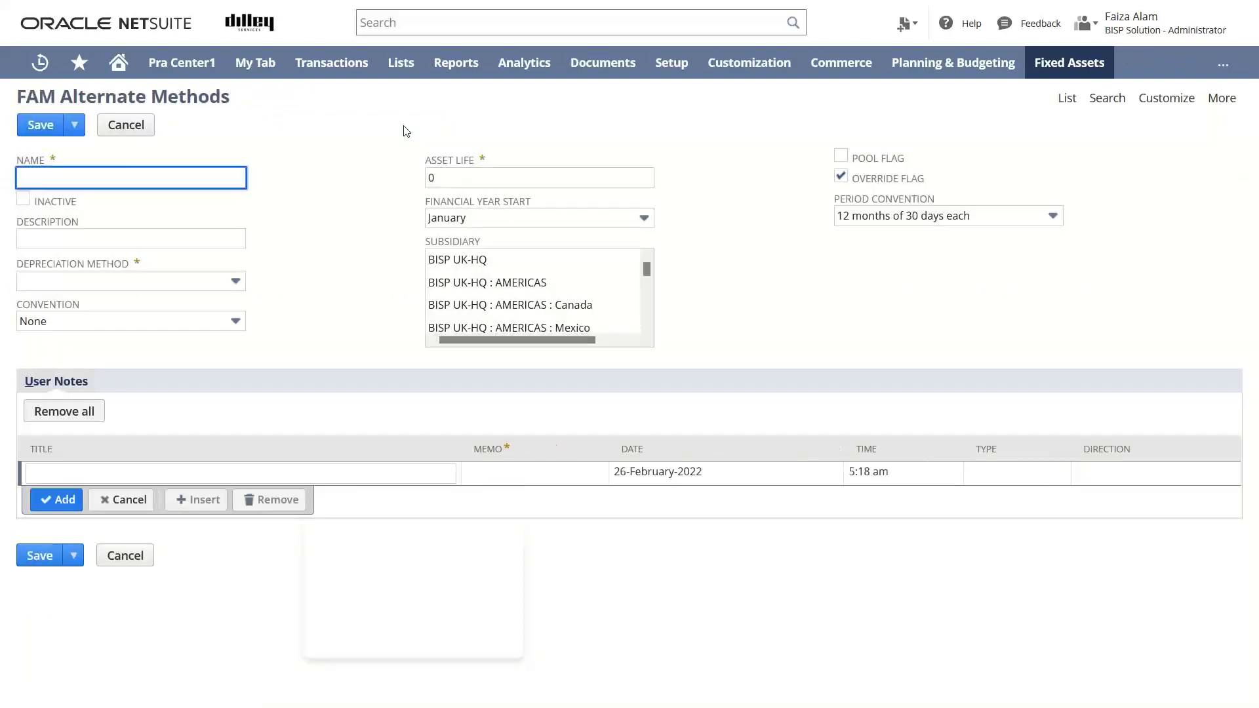
# Go through the name, description and asset life fields, and toggle the pool flag on and off again
pyautogui.click(23, 177)
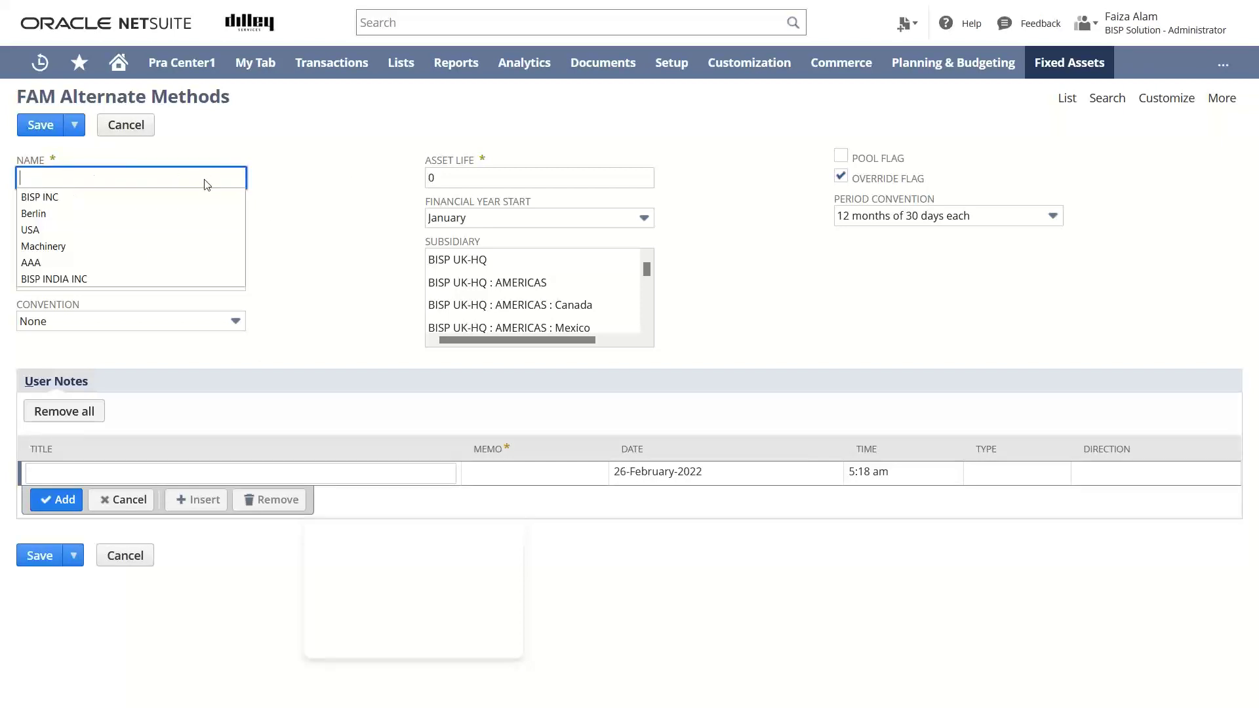
pyautogui.click(290, 236)
pyautogui.click(106, 242)
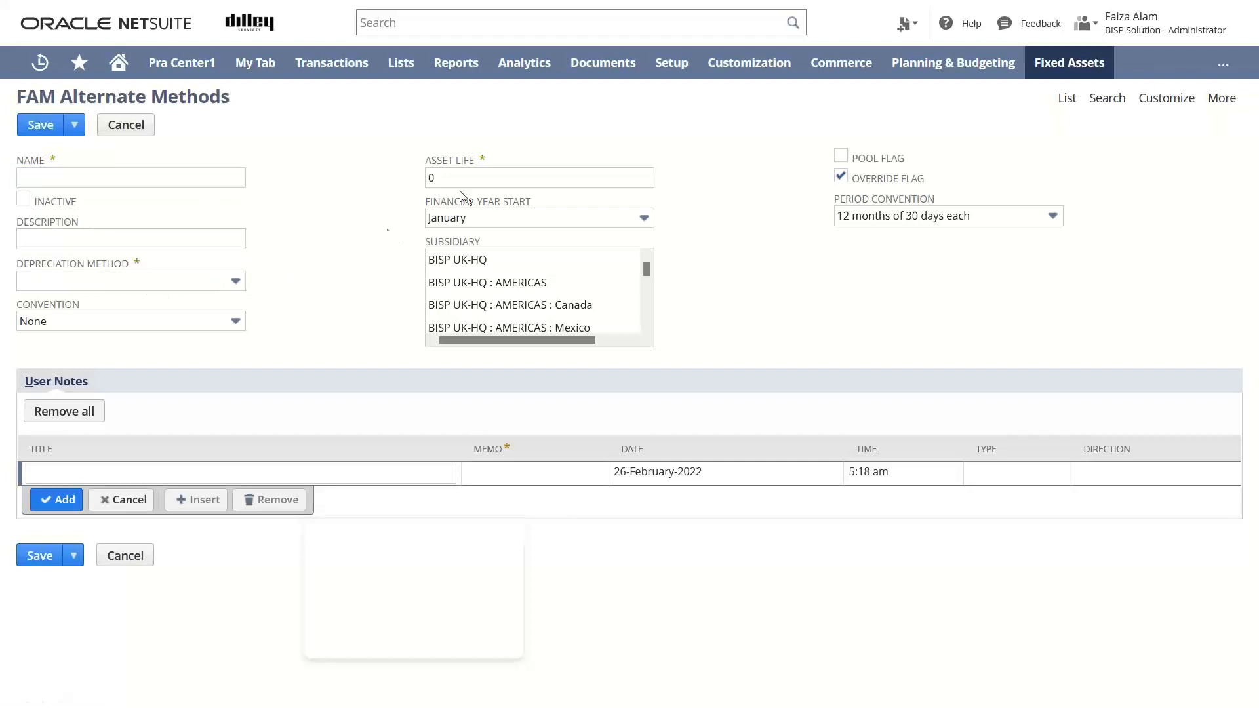
pyautogui.click(438, 178)
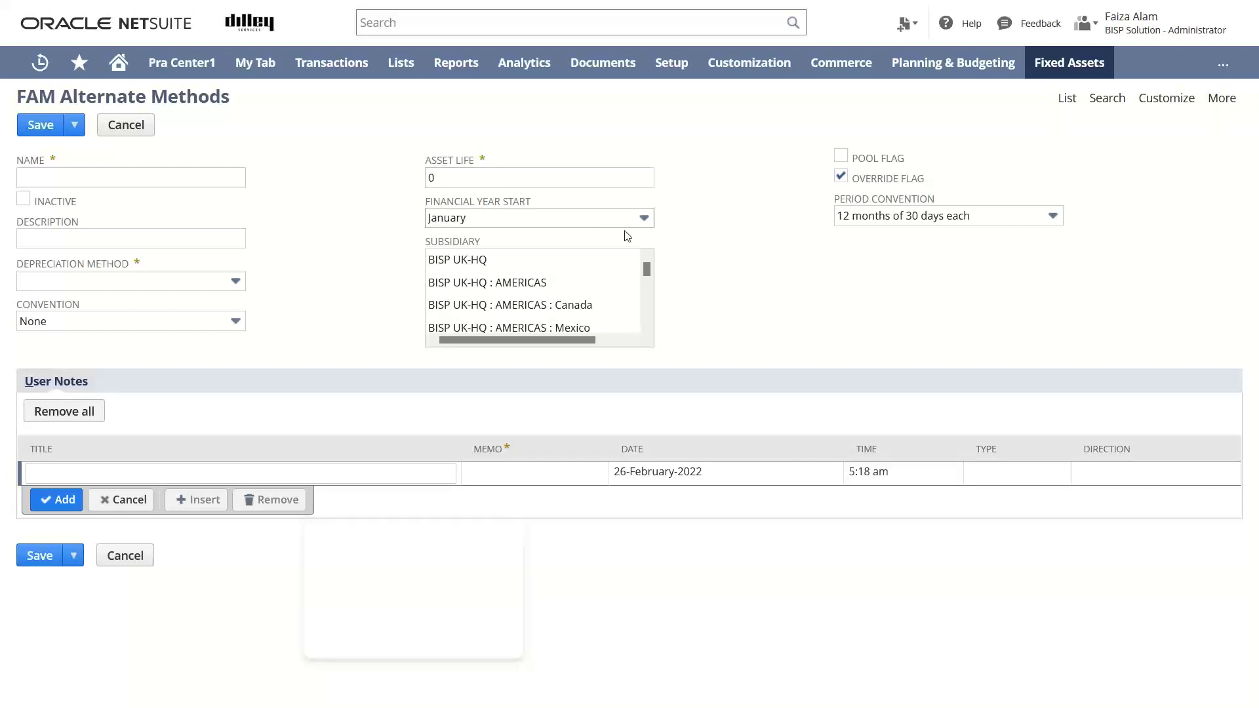
pyautogui.press('Tab')
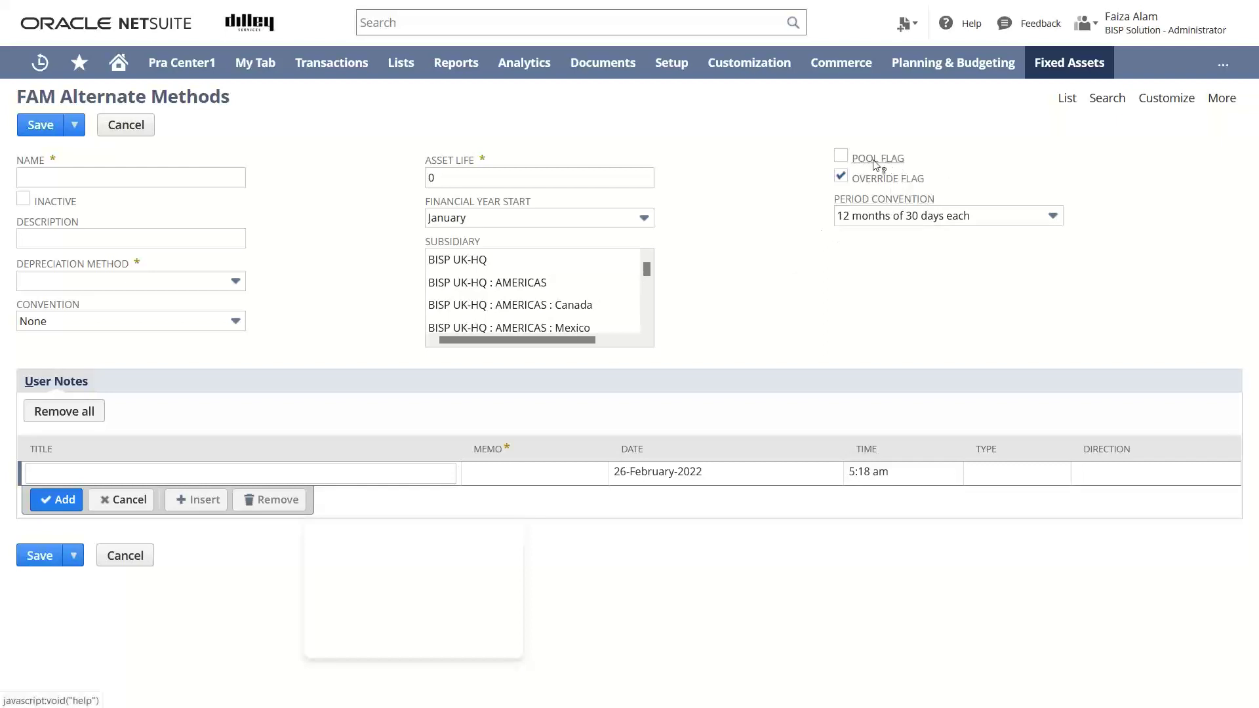
pyautogui.click(846, 156)
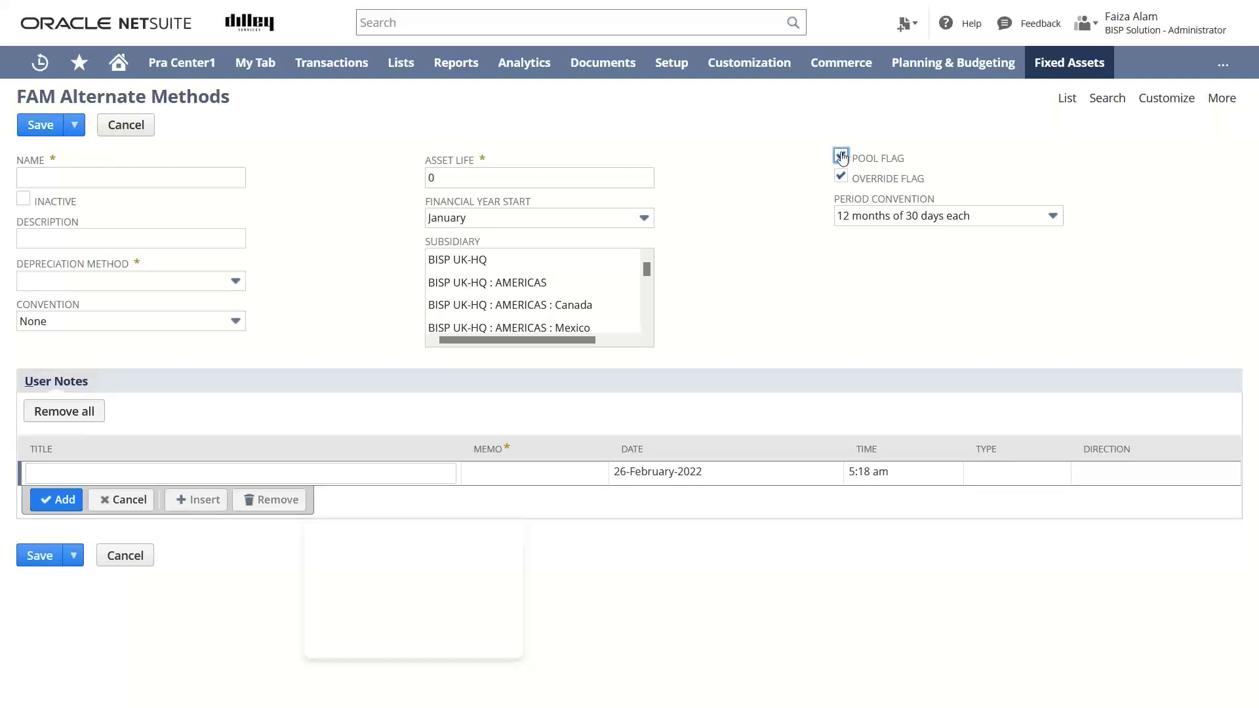
pyautogui.click(841, 156)
# View the period convention options and discard the new alternate method without saving
pyautogui.click(1054, 226)
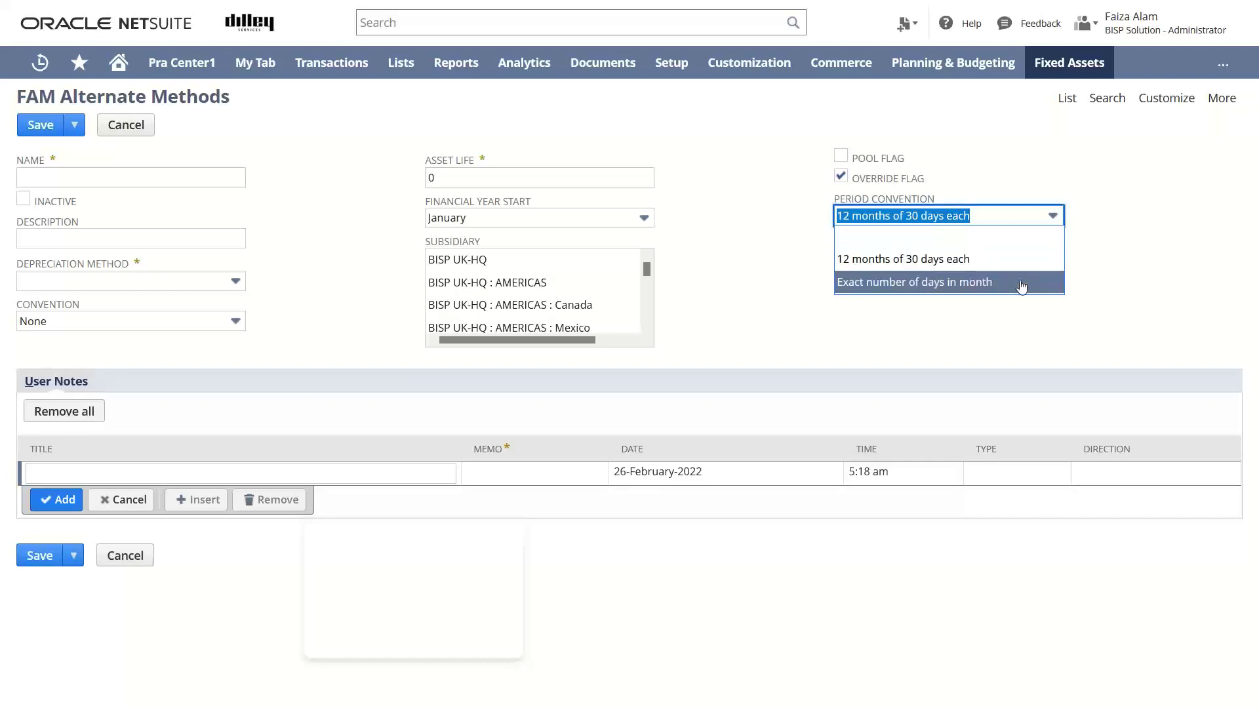
pyautogui.click(1054, 220)
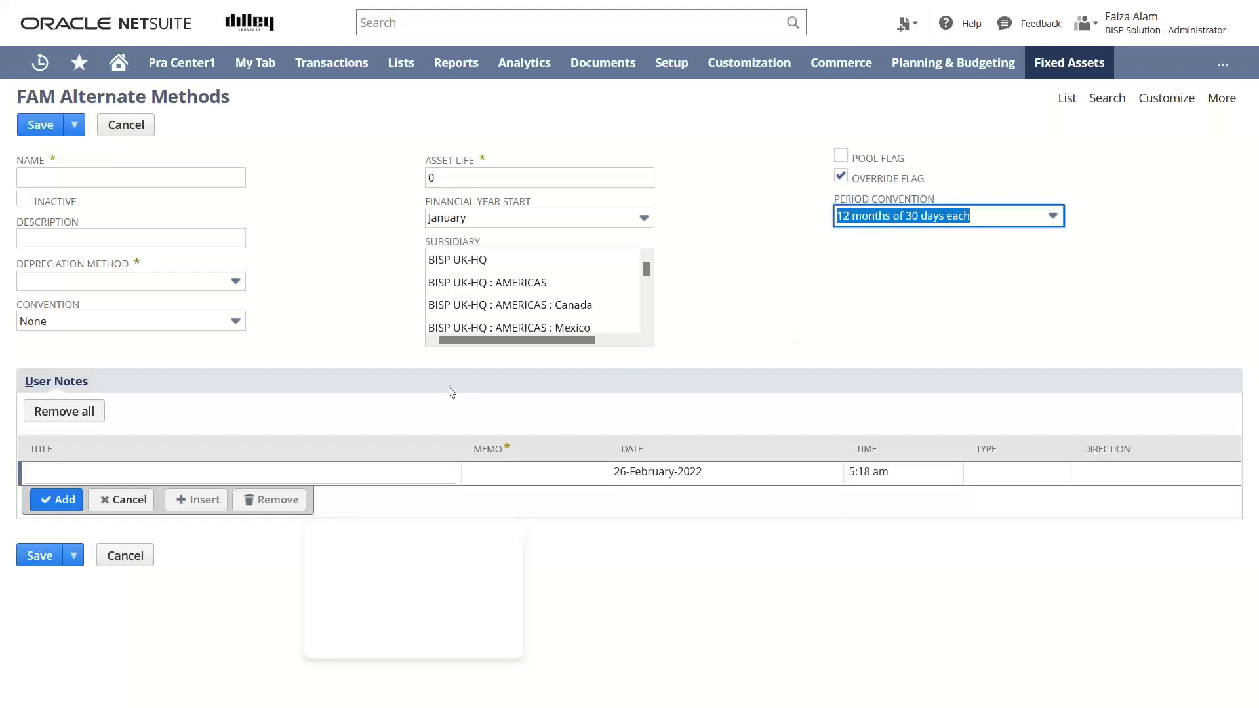
pyautogui.click(122, 124)
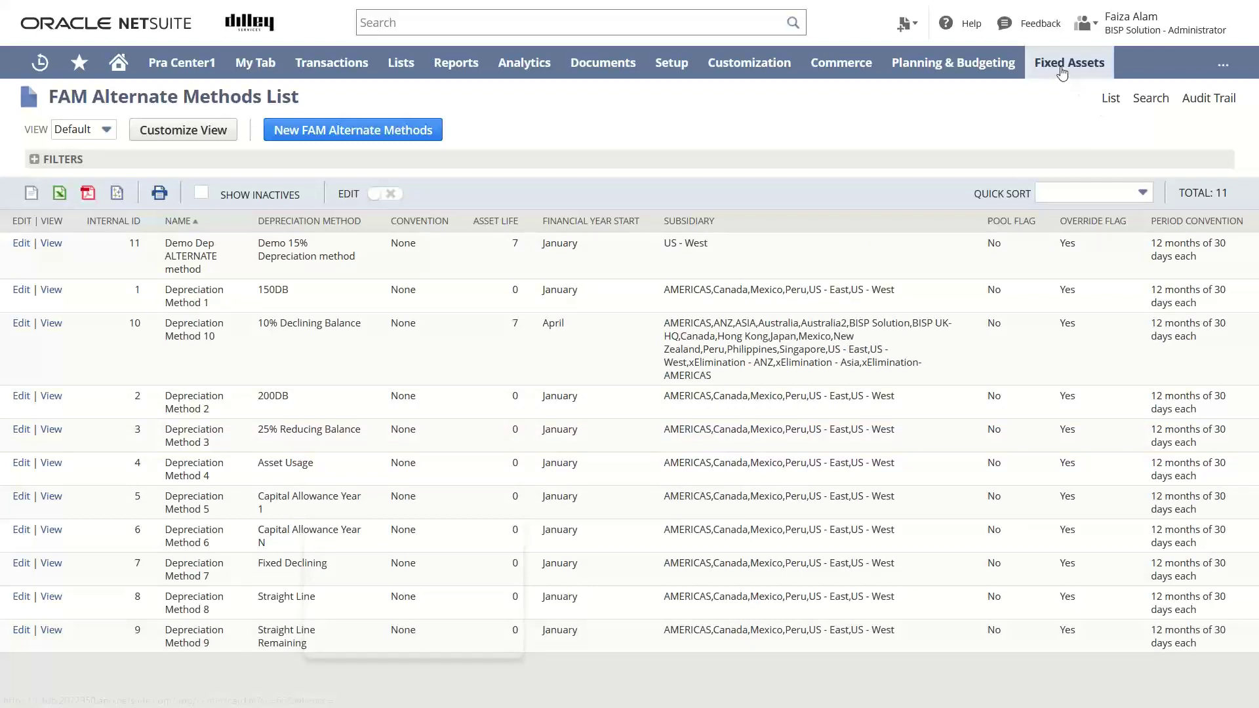
# Open the fixed asset revaluation transaction and choose FAM000282 BISP Printer as its asset
pyautogui.moveTo(1062, 71)
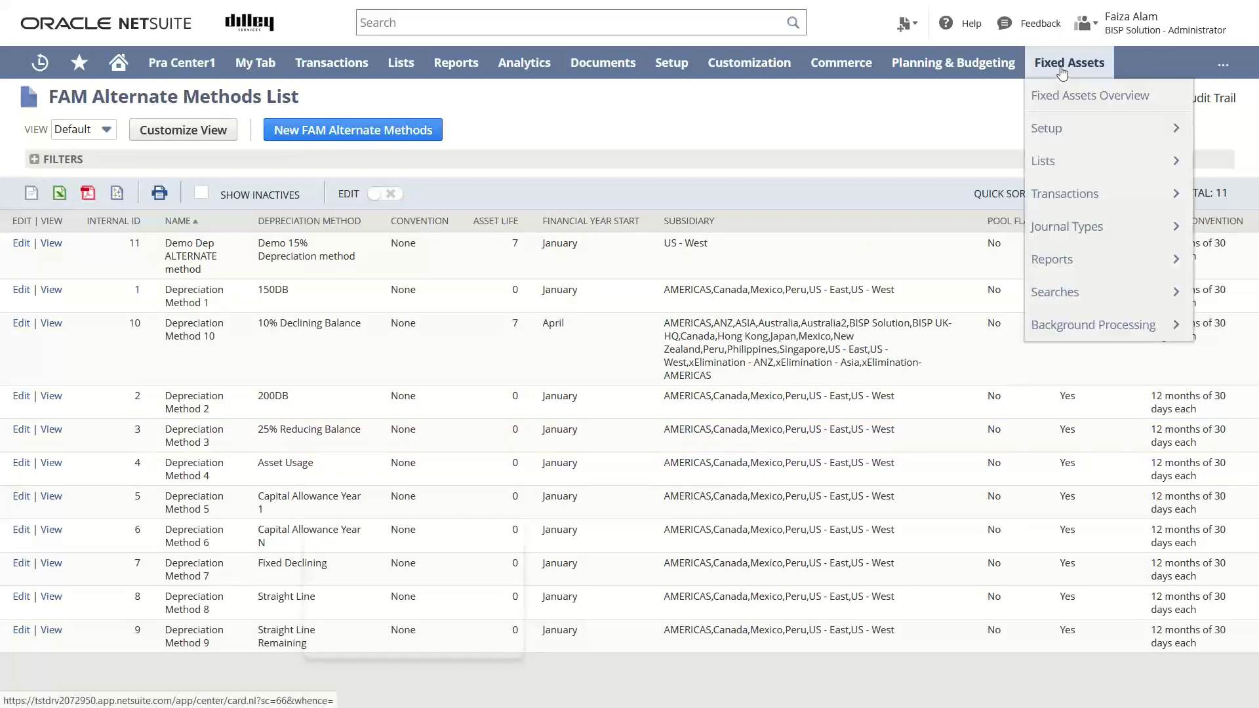
pyautogui.moveTo(1067, 146)
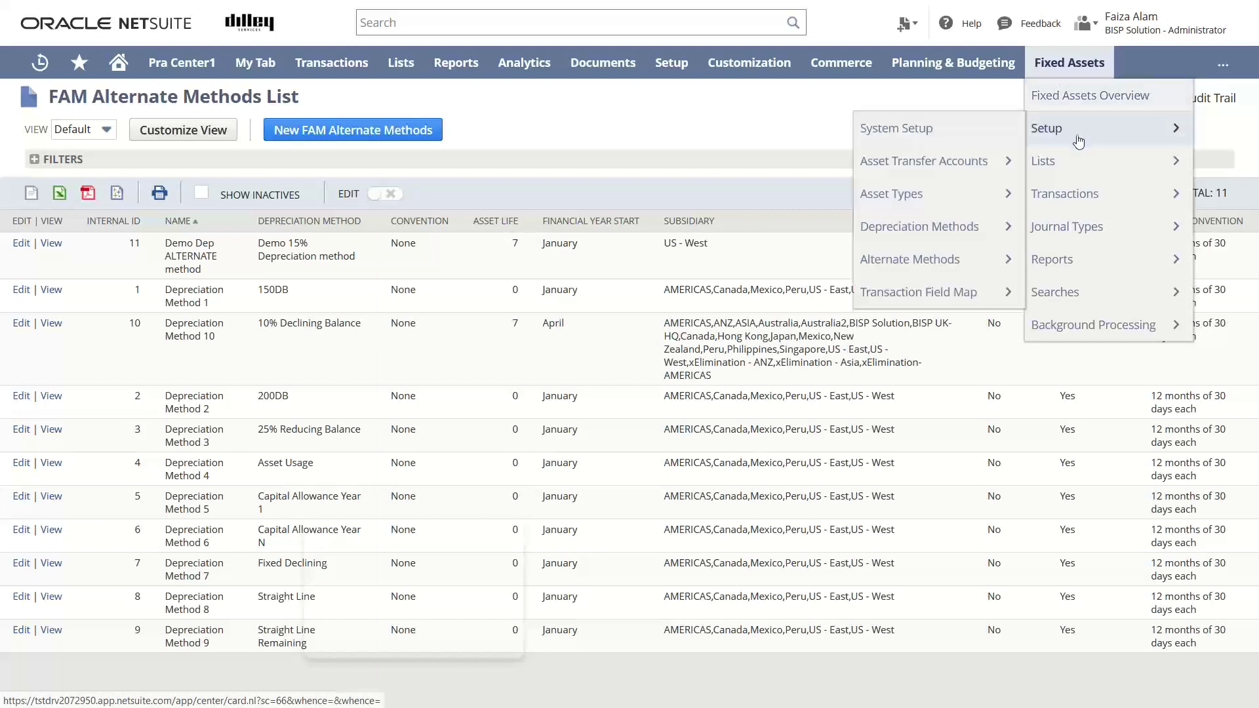
pyautogui.moveTo(1067, 207)
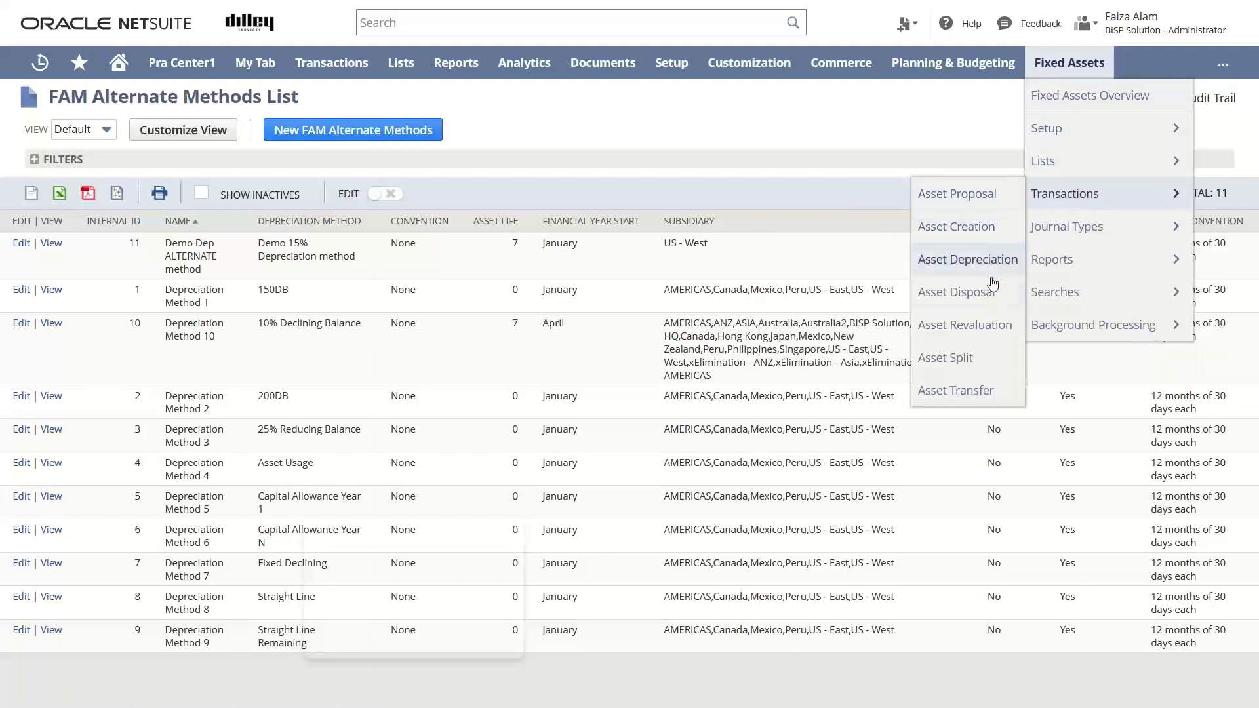
pyautogui.click(1003, 326)
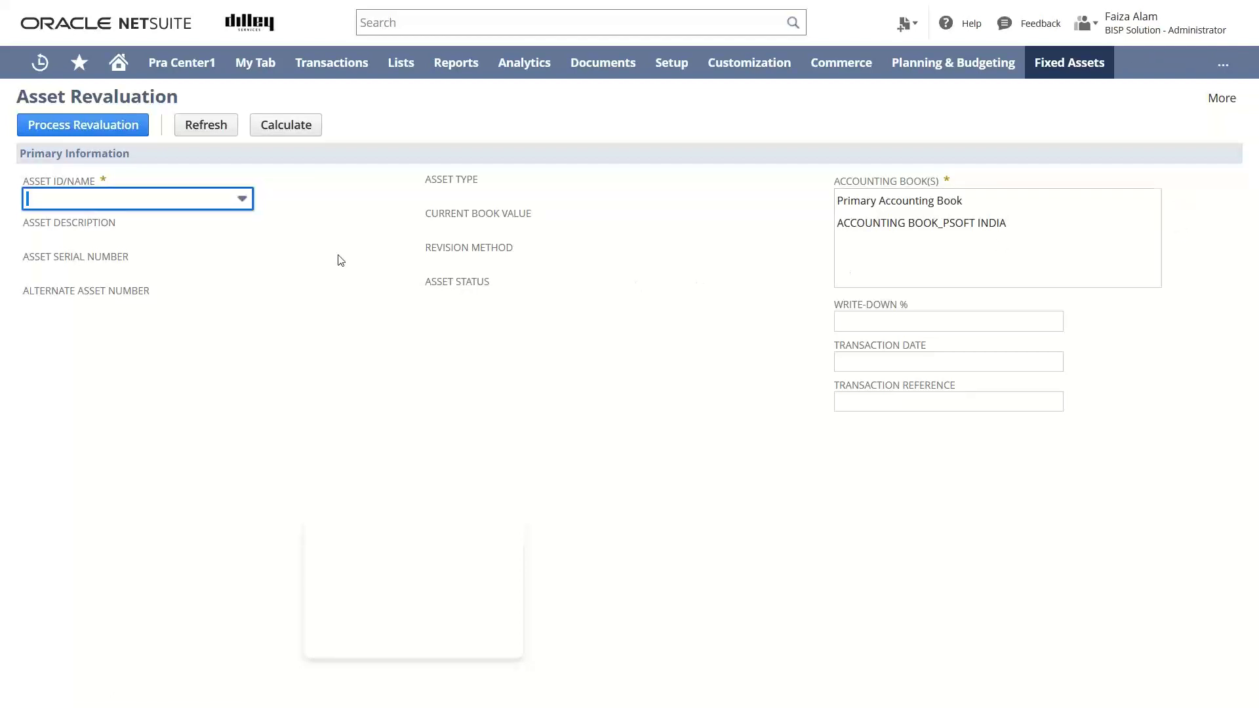
pyautogui.click(242, 199)
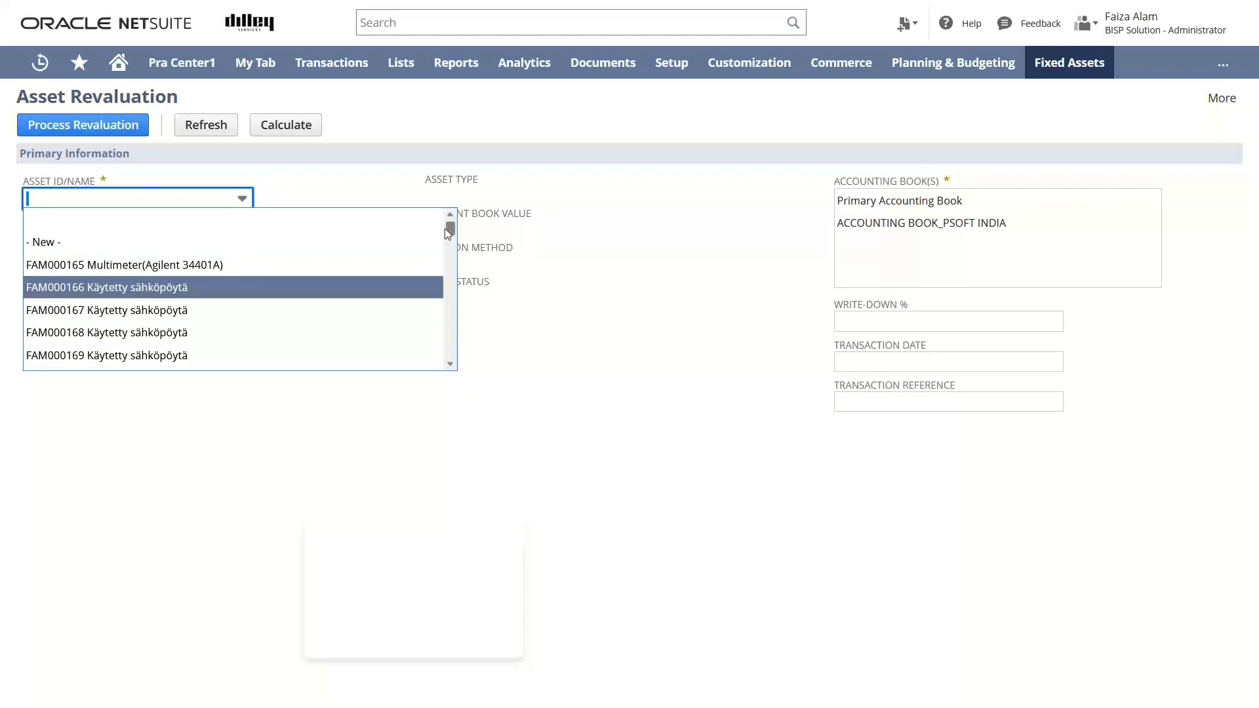
pyautogui.moveTo(448, 233); pyautogui.dragTo(444, 293)
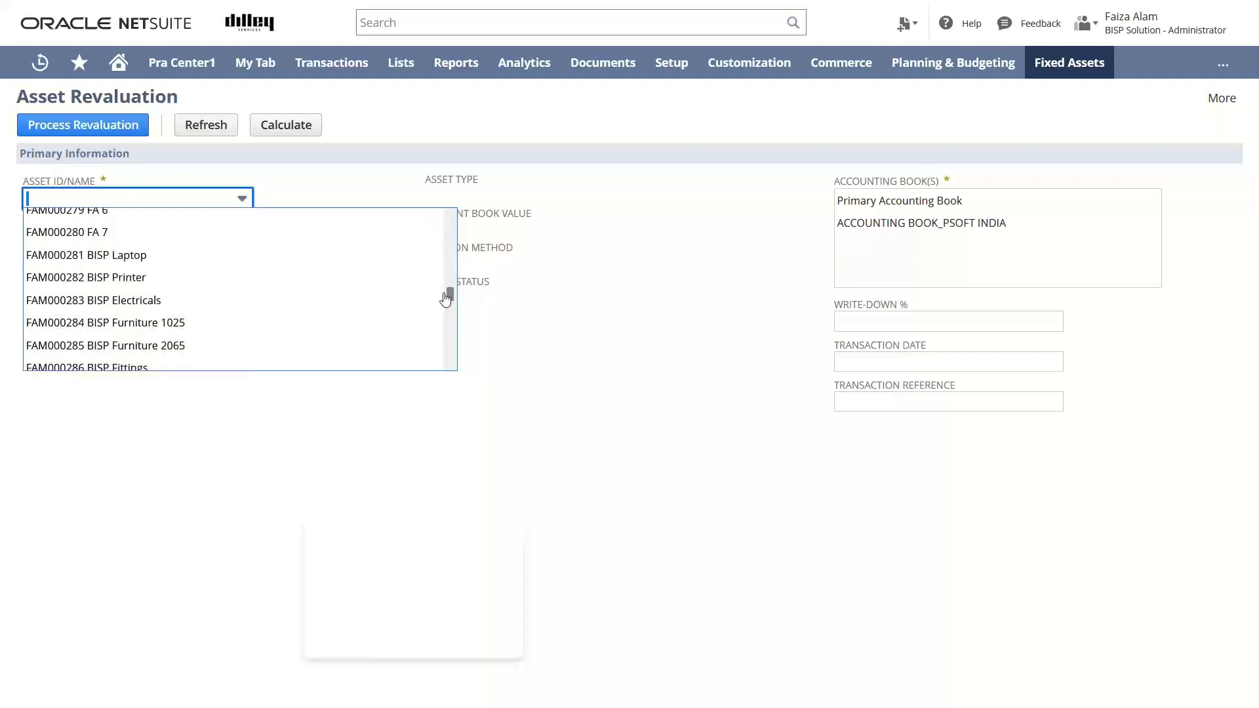
pyautogui.click(142, 283)
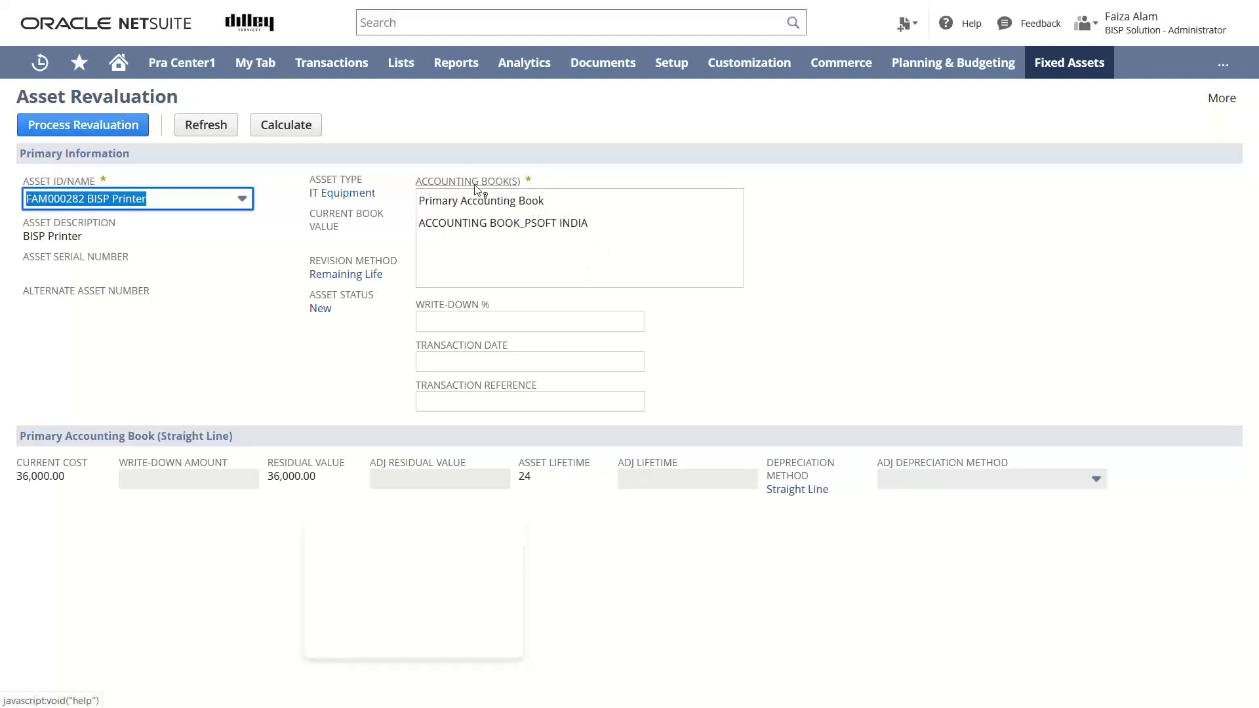
# Select the Primary Accounting Book for the revaluation and set the write-down percentage to 10
pyautogui.click(536, 202)
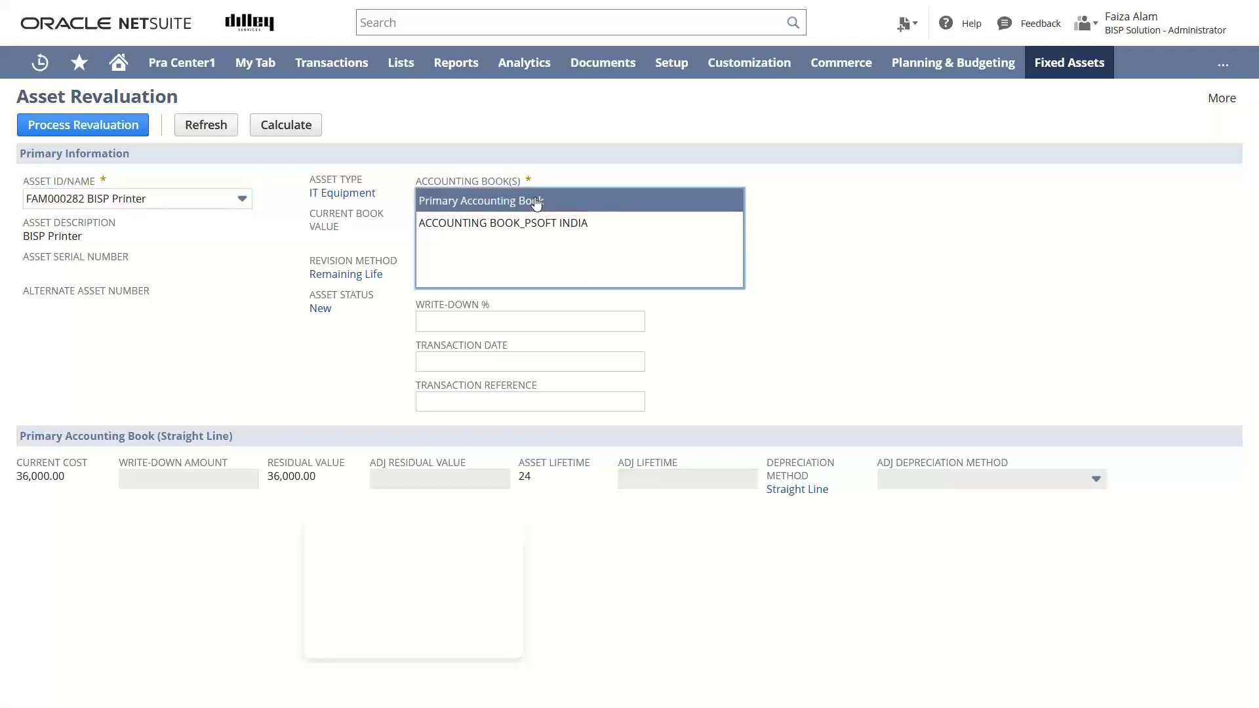
pyautogui.click(423, 320)
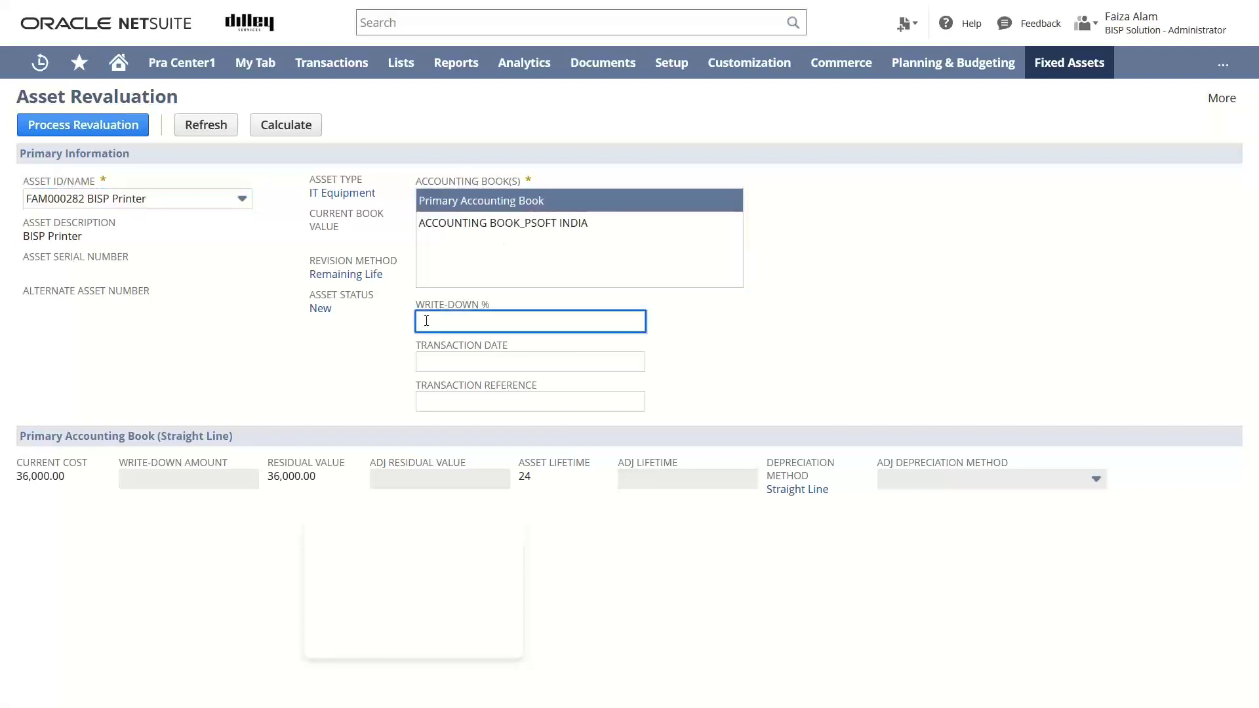
pyautogui.write('10')
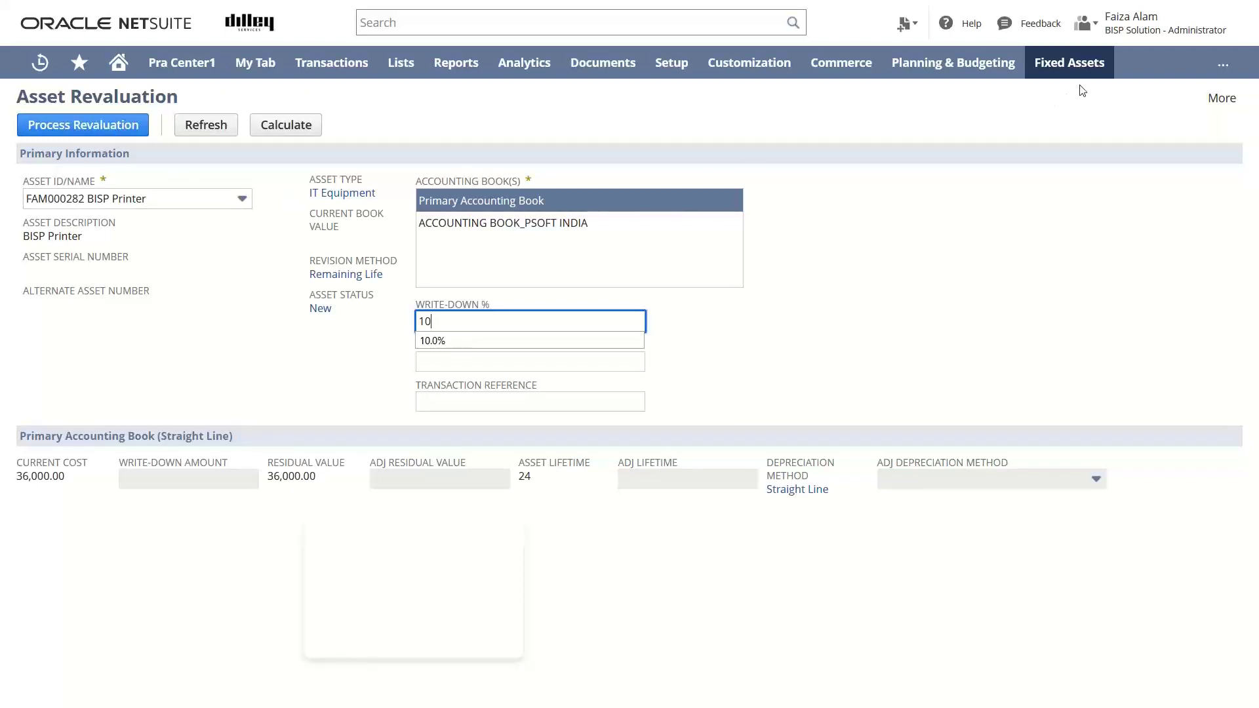
# Leave the revaluation without saving and open the asset disposal transaction
pyautogui.moveTo(1085, 77)
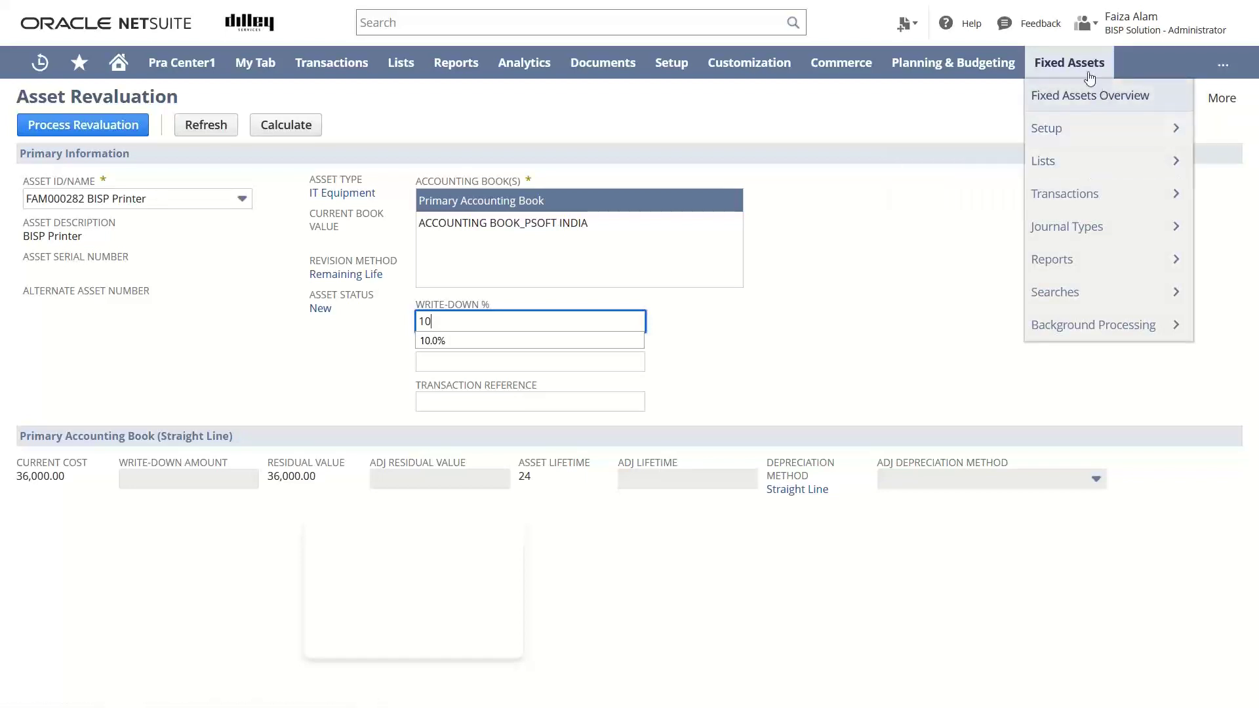
pyautogui.moveTo(1110, 225)
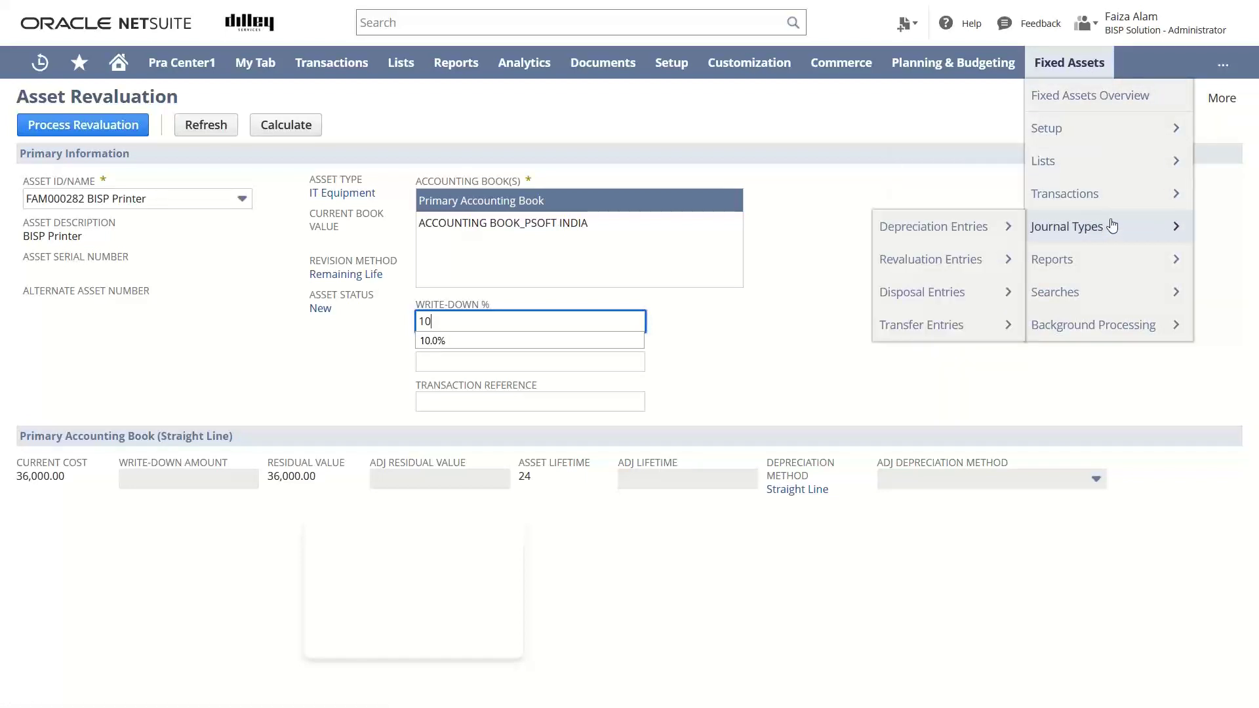
pyautogui.moveTo(1107, 202)
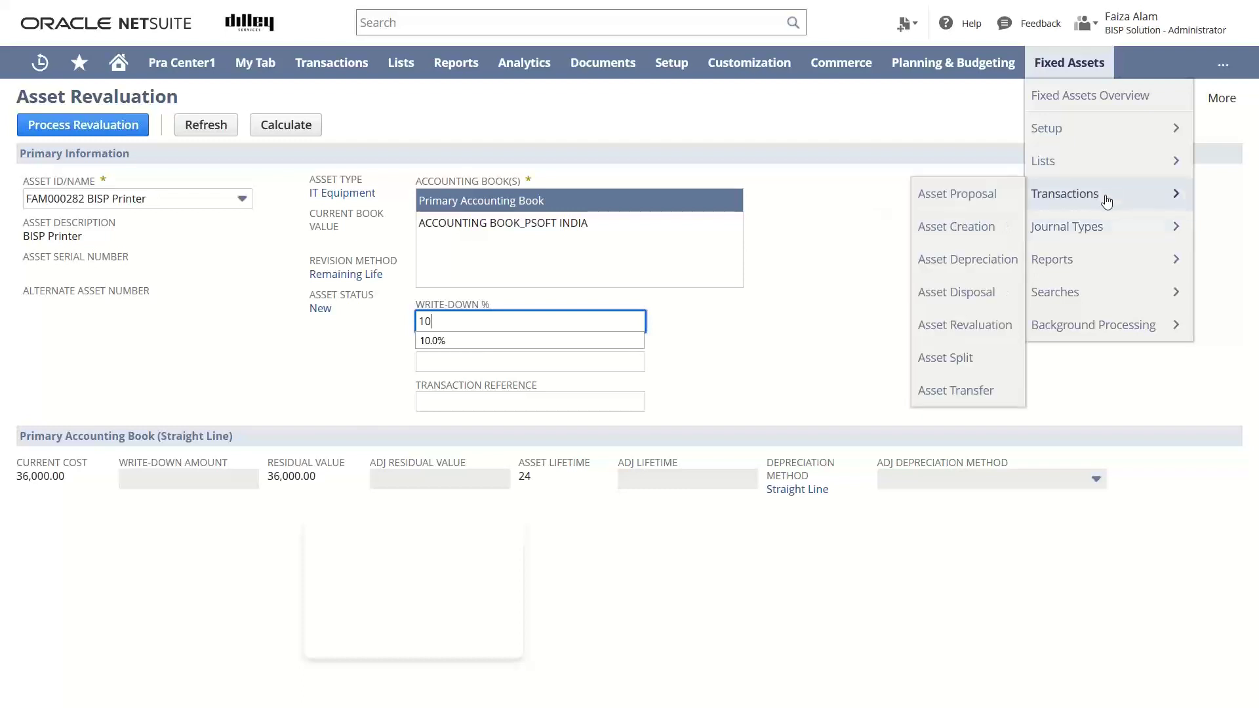
pyautogui.click(987, 305)
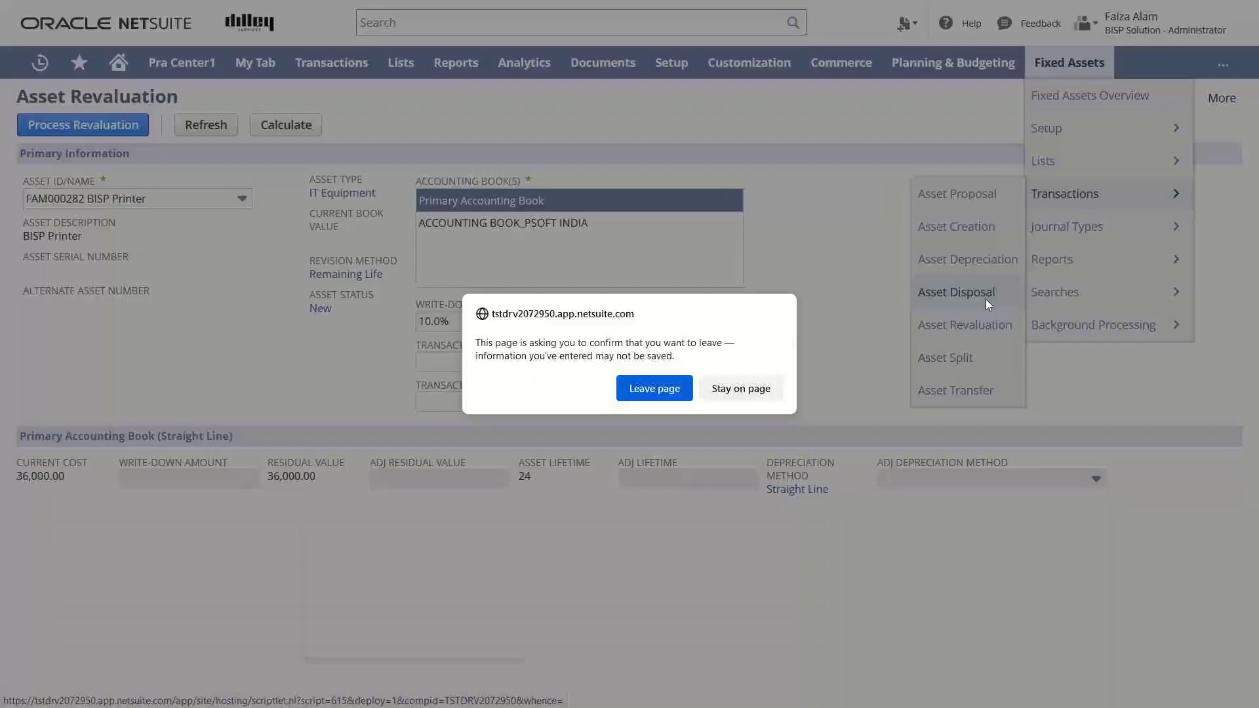
pyautogui.click(656, 379)
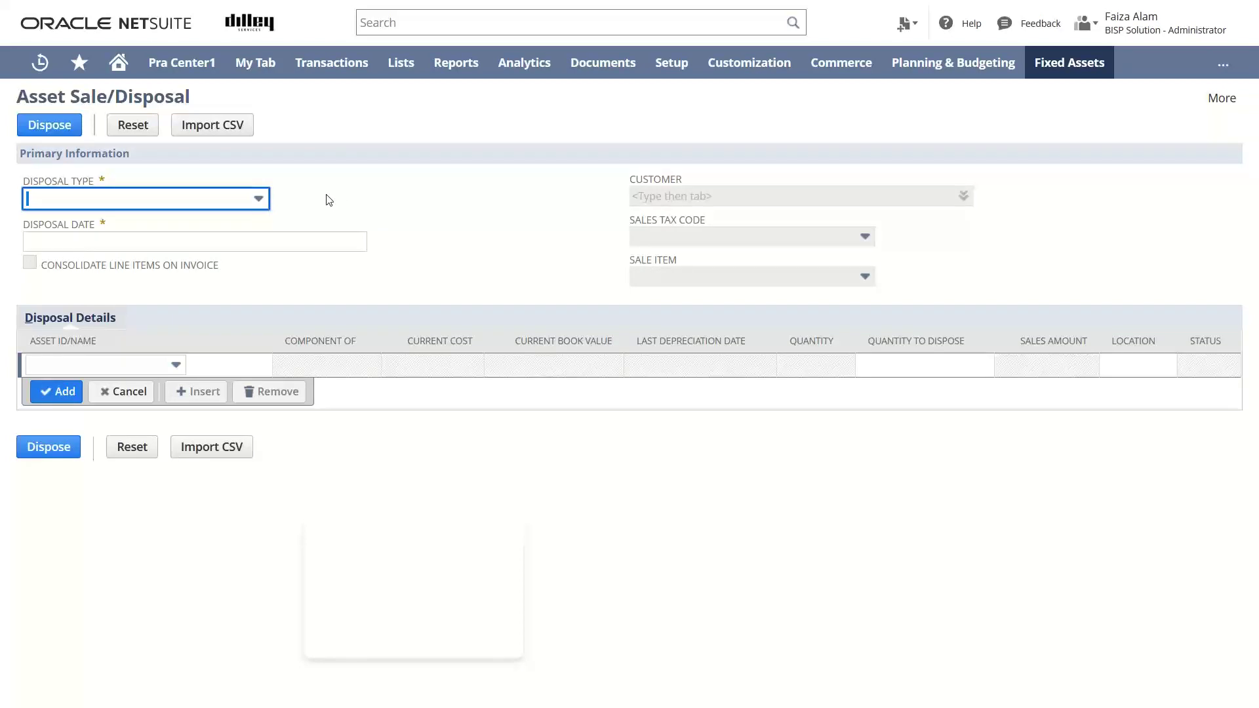
# Set the disposal type to Sale and choose FAM000286 BISP Fittings as the asset in the disposal details
pyautogui.click(259, 200)
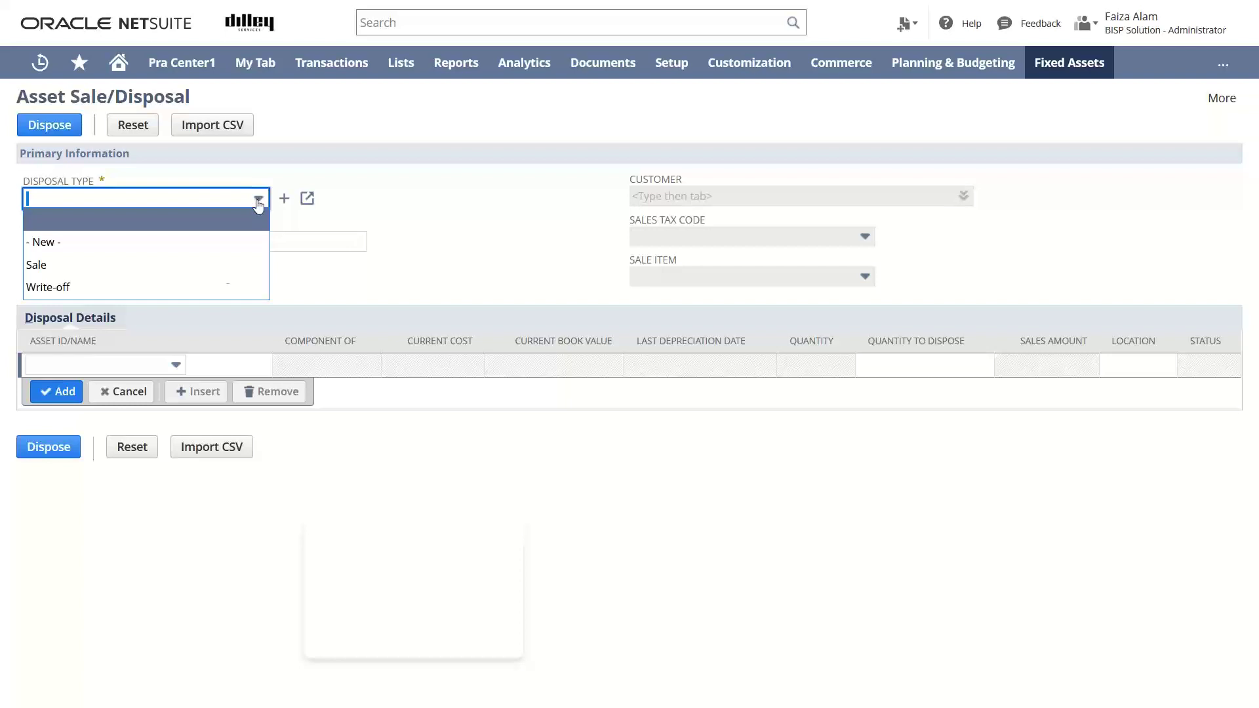
pyautogui.click(224, 264)
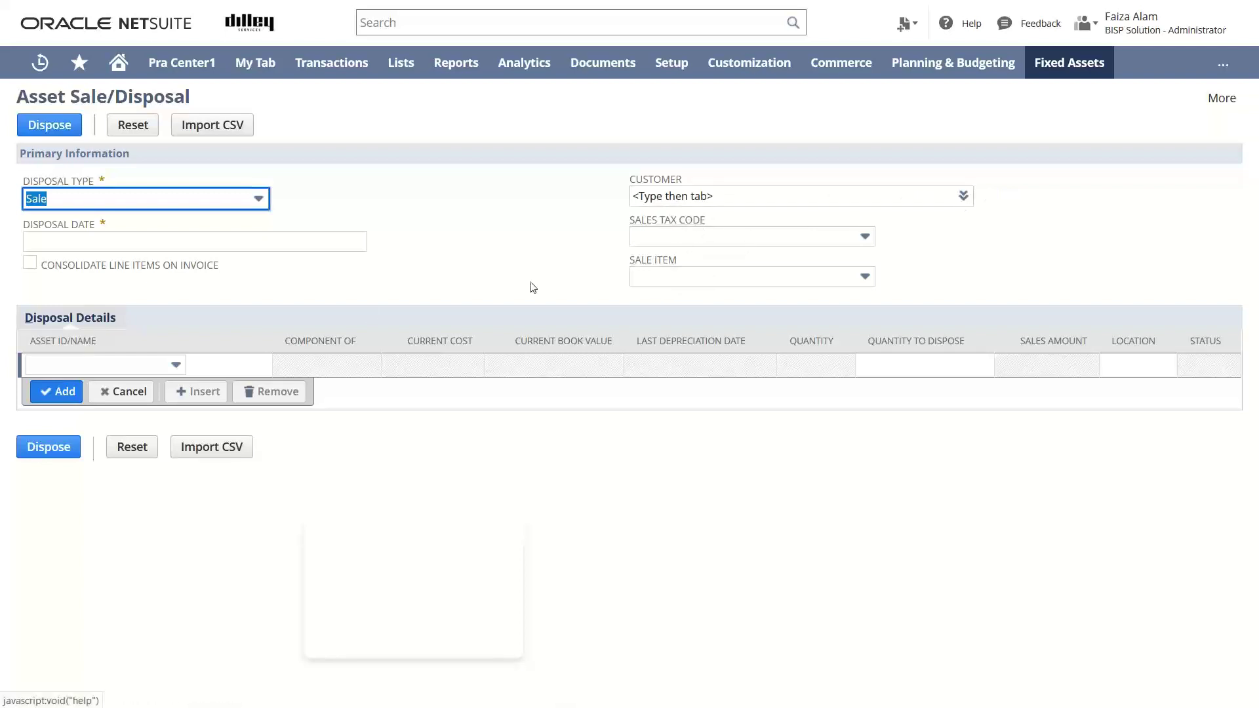
pyautogui.click(175, 365)
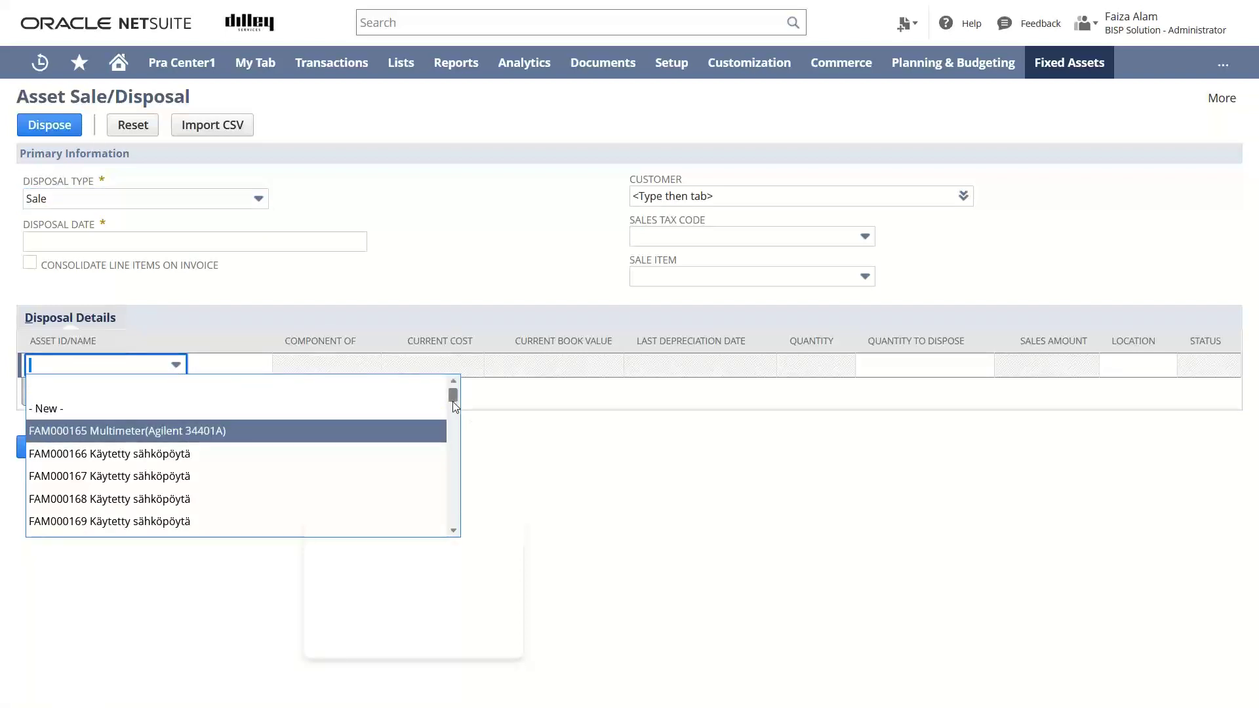
pyautogui.scroll(-5, 453, 413)
pyautogui.scroll(-10, 452, 423)
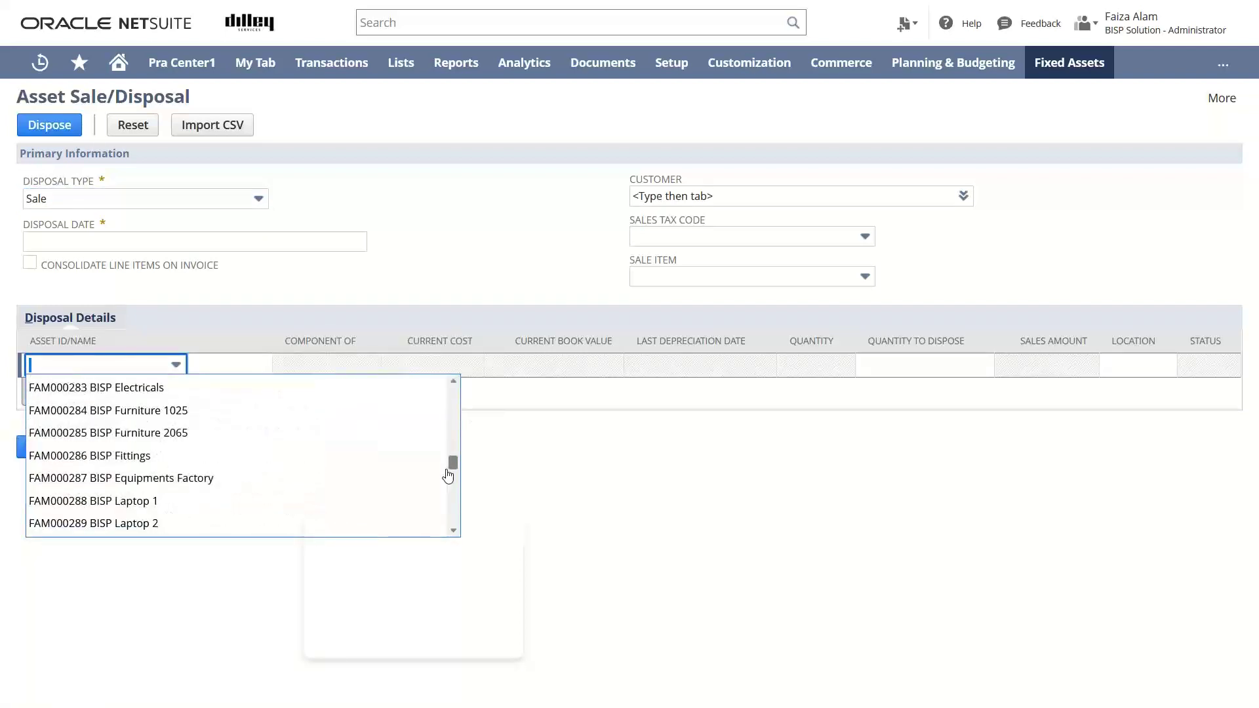
pyautogui.click(334, 463)
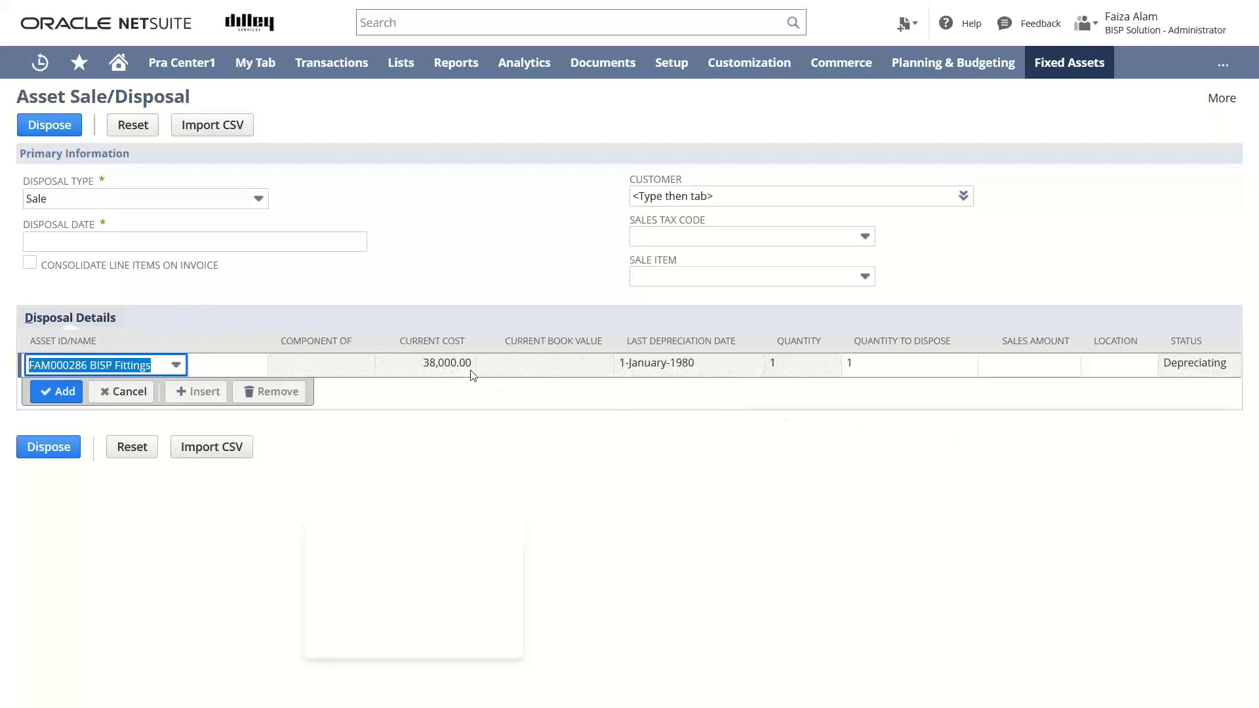
# Try to add the BISP Fittings line without a sales amount, and open its sales amount for entry
pyautogui.click(45, 402)
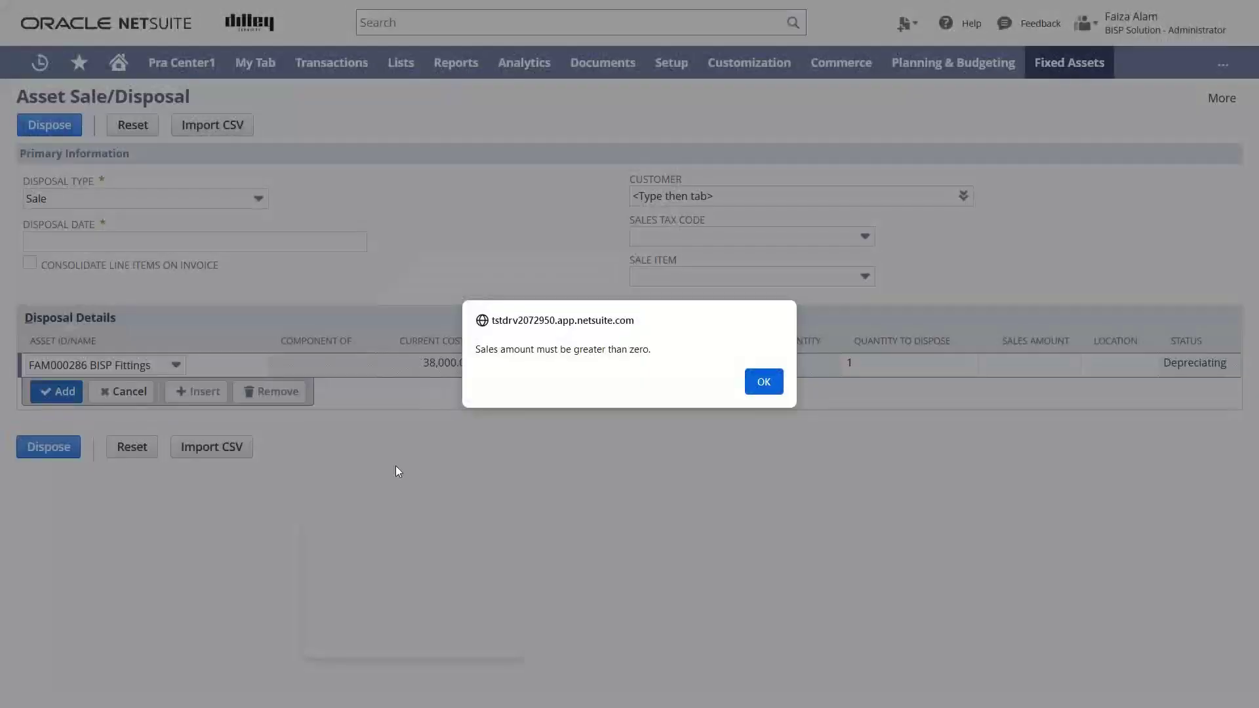
pyautogui.click(765, 380)
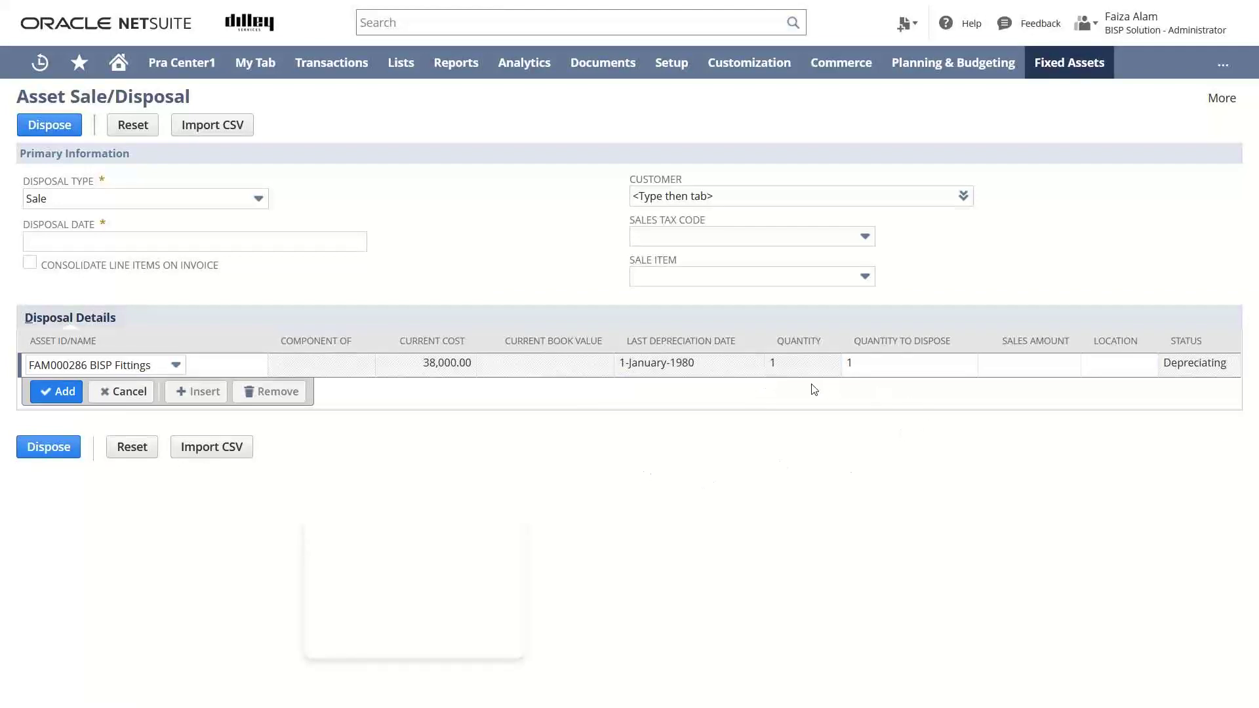
pyautogui.click(1026, 361)
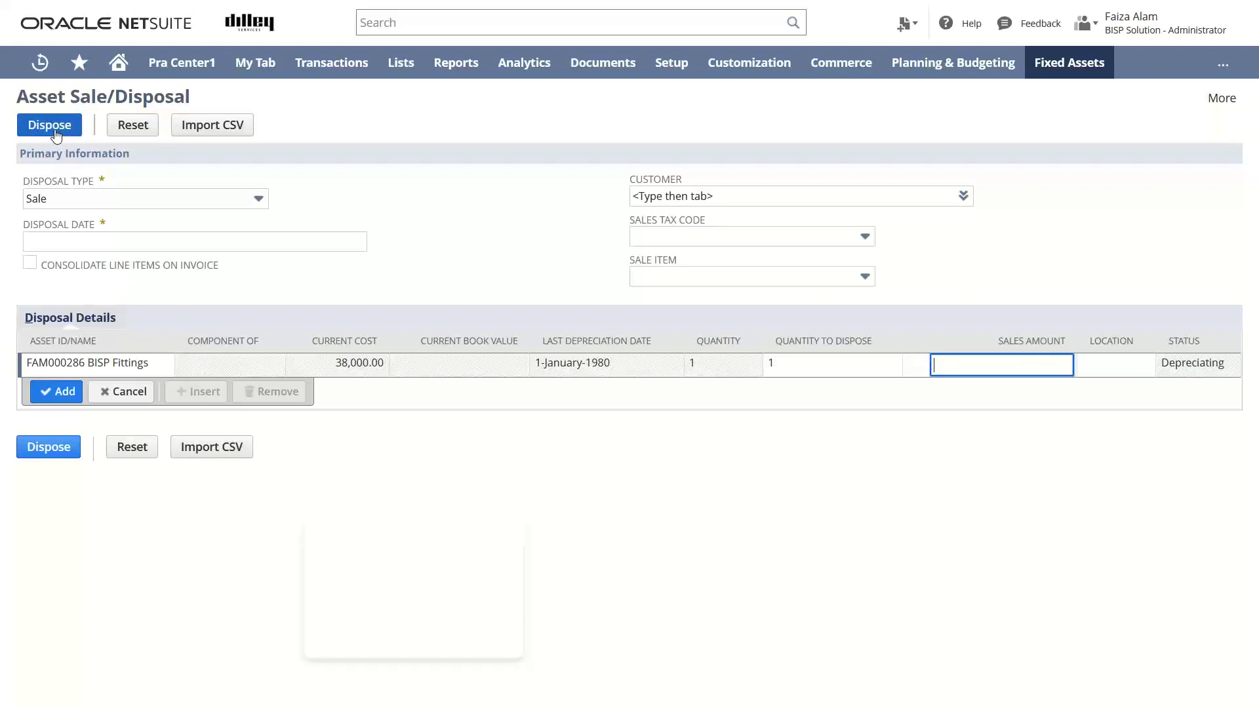
# Change the disposal type to Write-off and choose FAM000283 BISP Electricals as the asset in the disposal details
pyautogui.moveTo(310, 197)
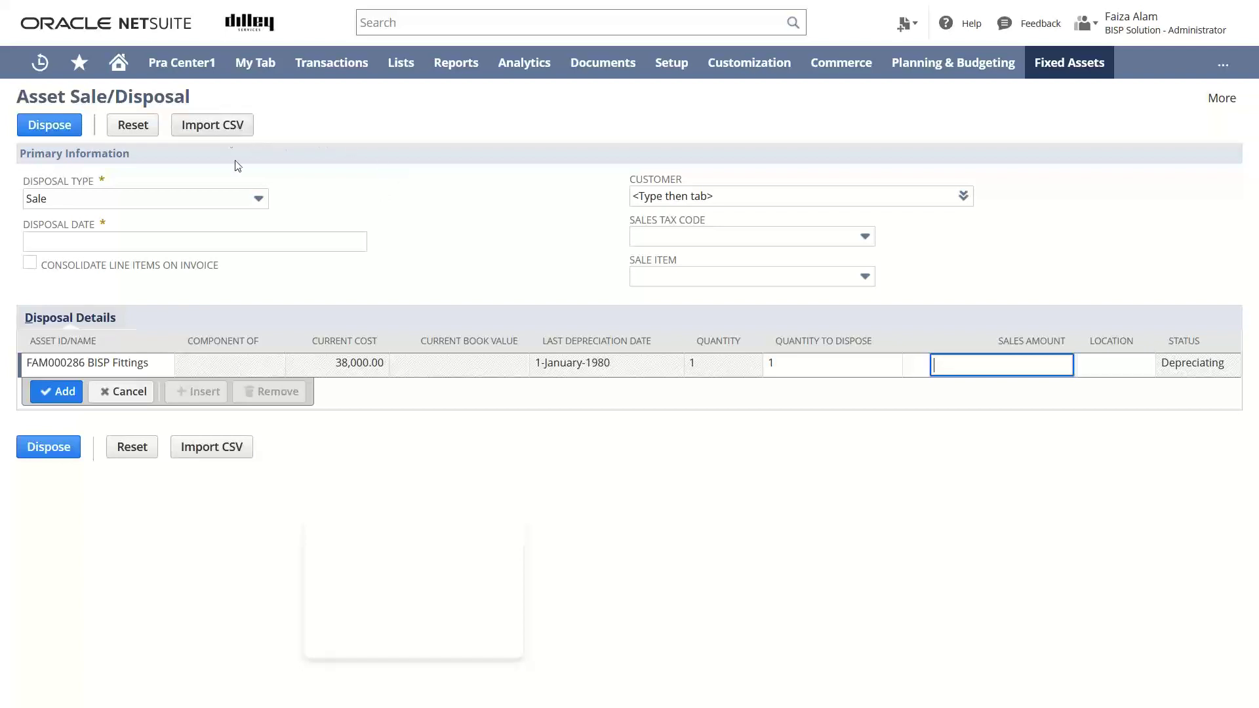
pyautogui.click(260, 199)
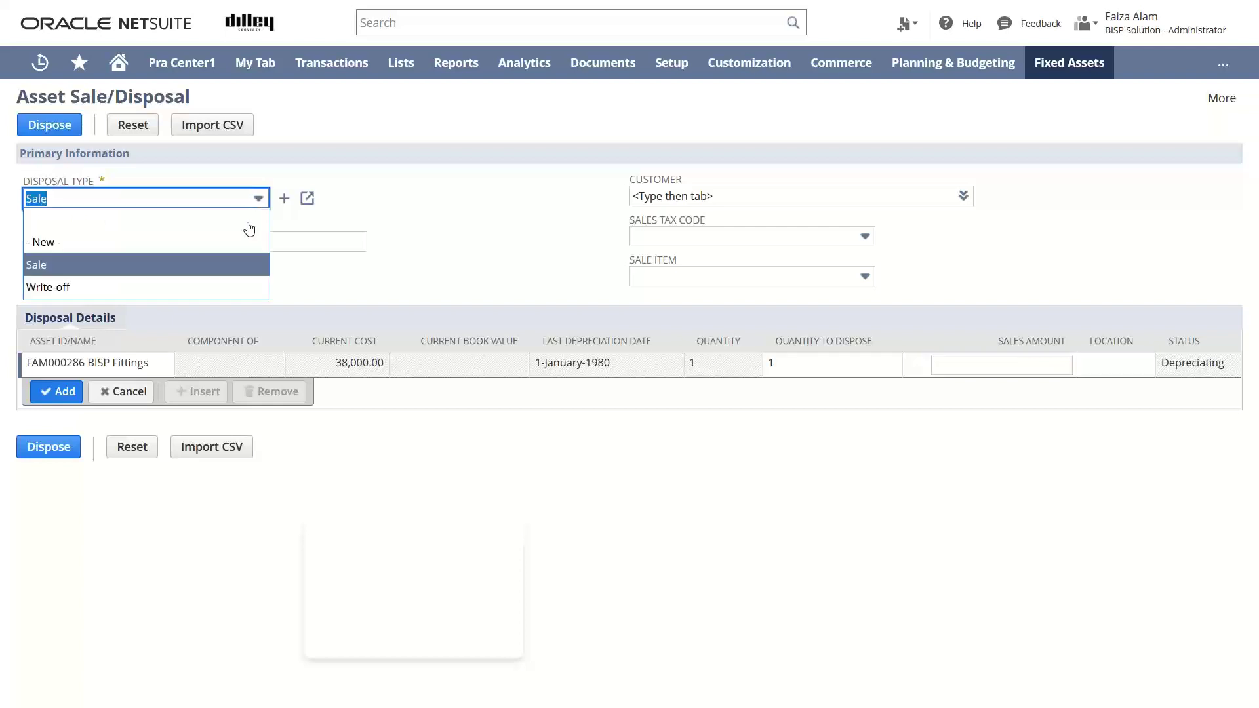
pyautogui.click(220, 289)
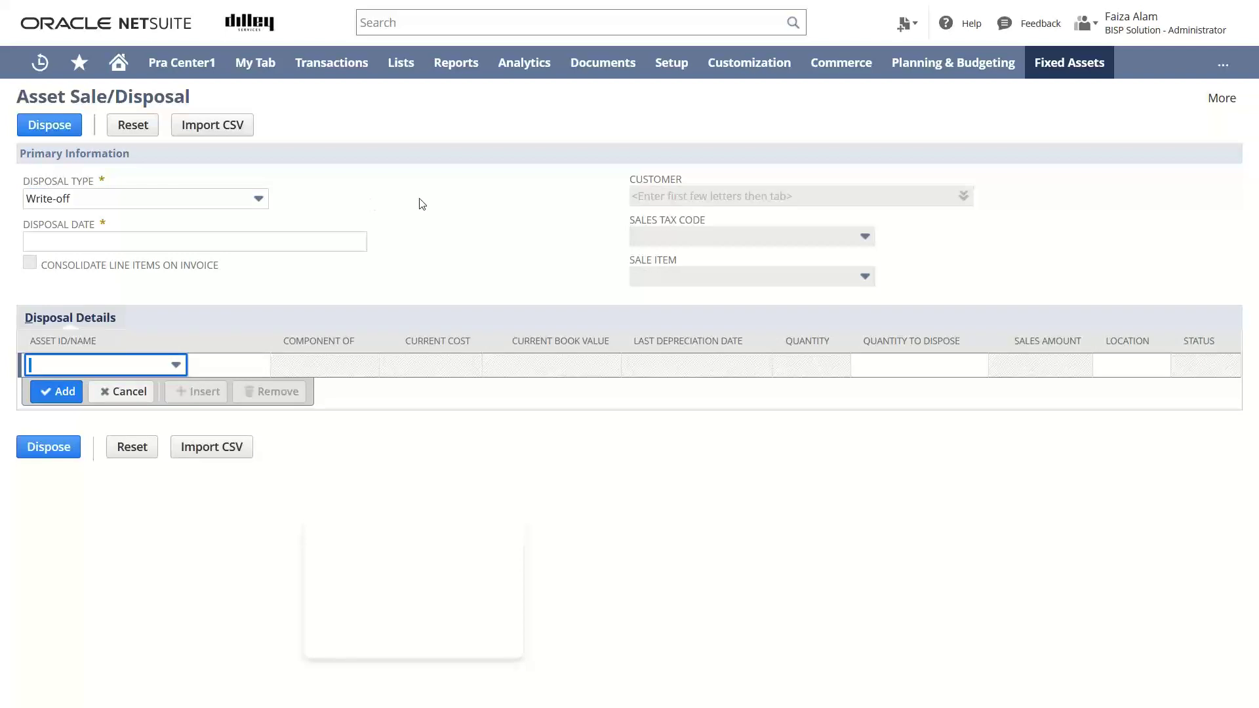
pyautogui.click(176, 366)
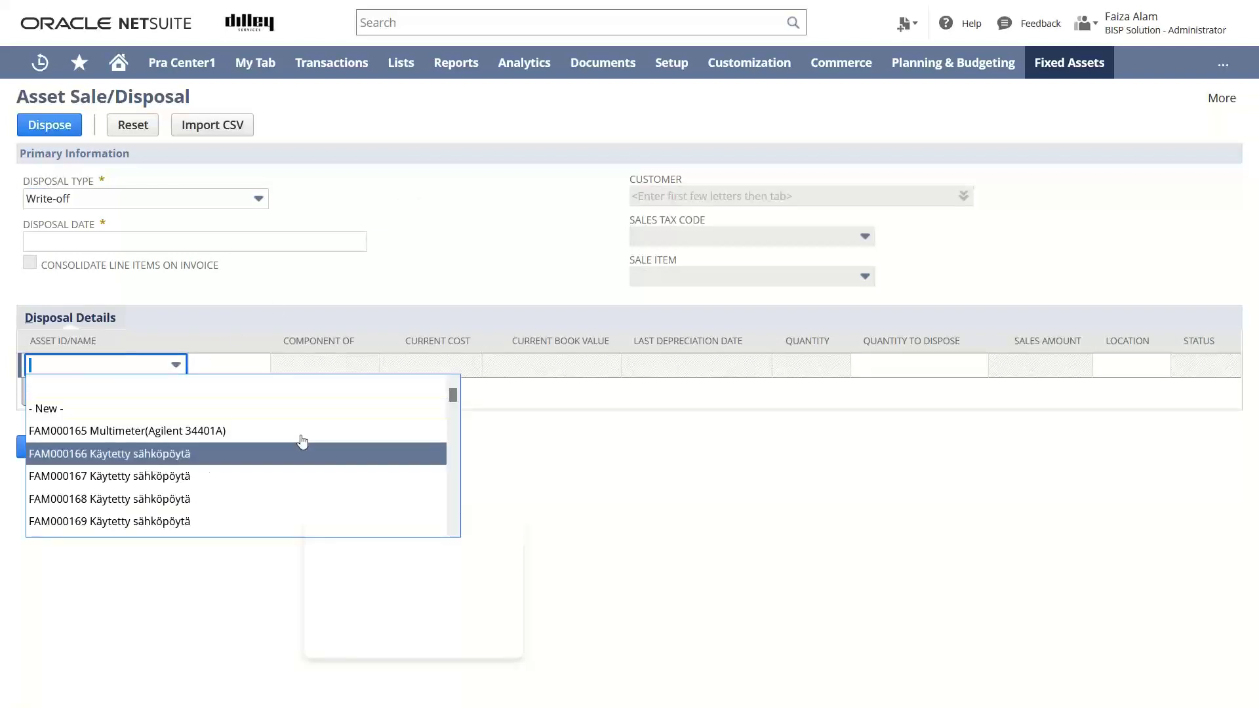
pyautogui.moveTo(454, 399); pyautogui.dragTo(453, 463)
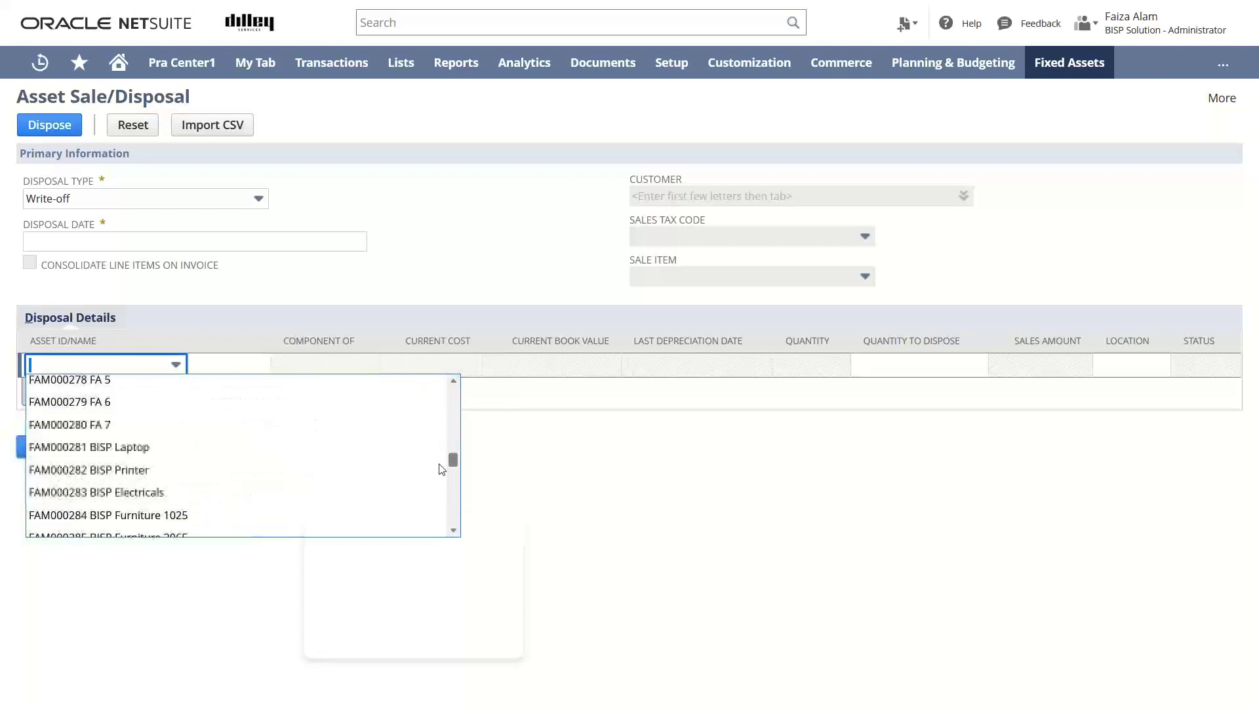
pyautogui.click(268, 500)
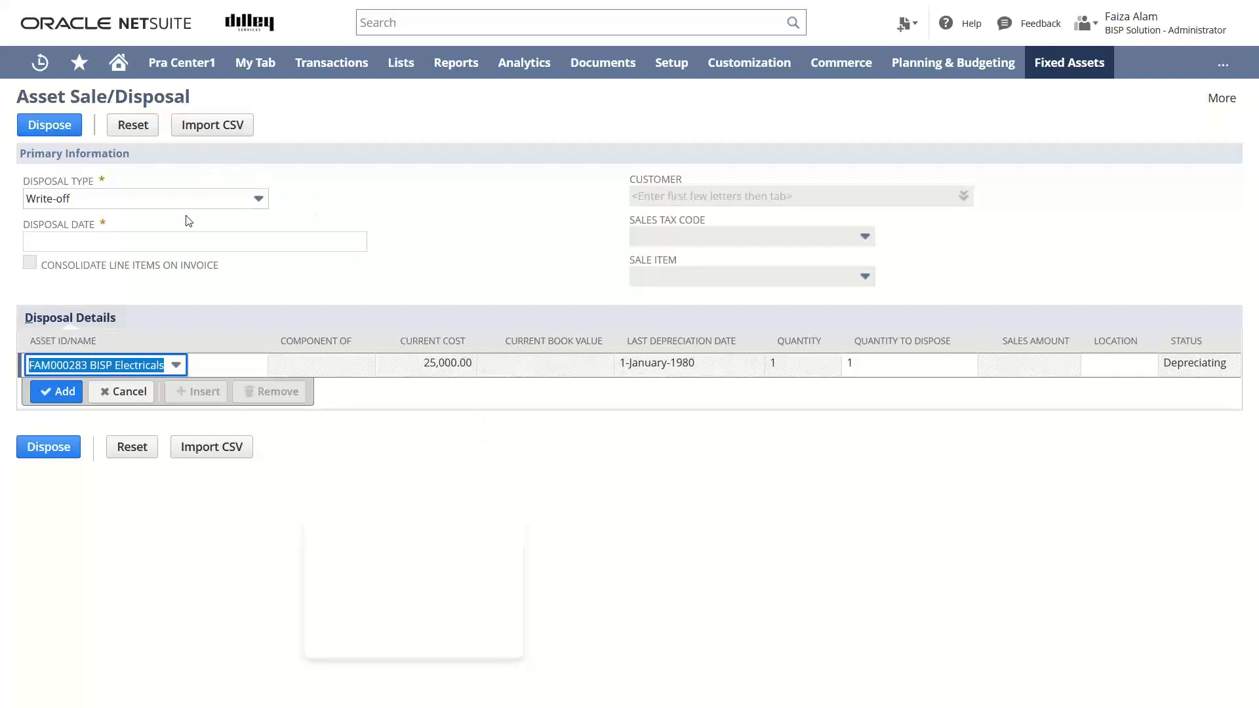
pyautogui.click(57, 133)
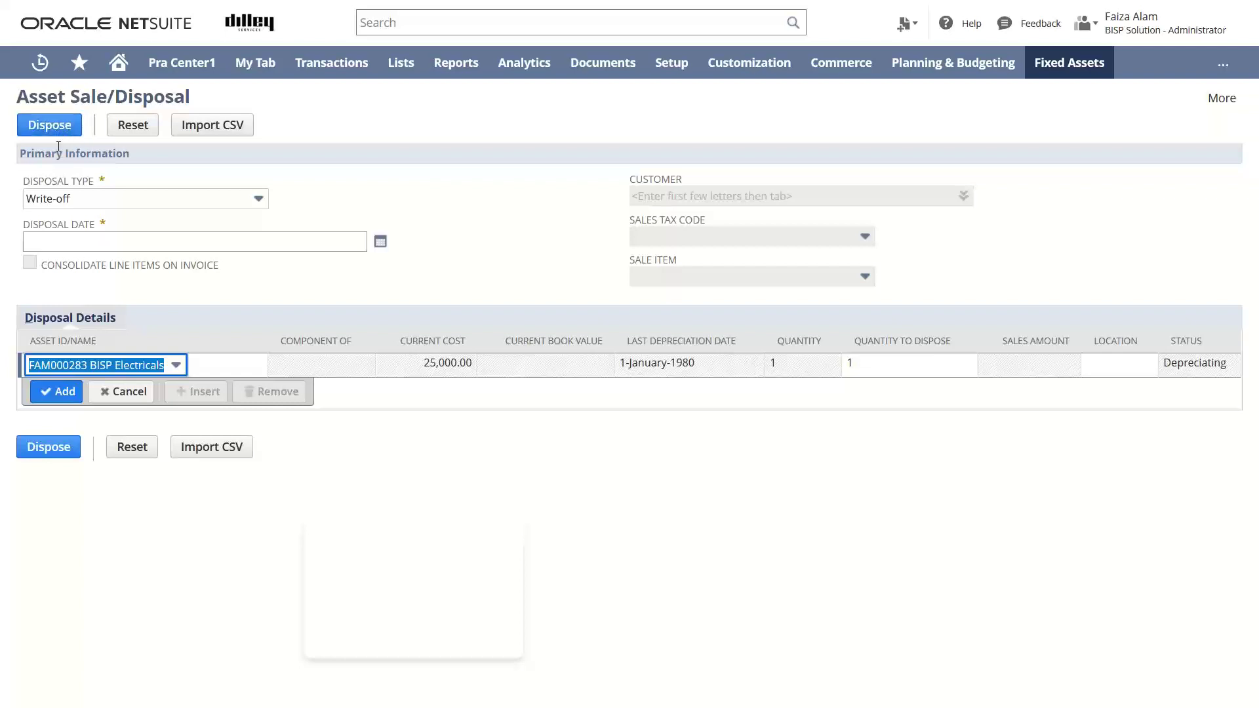